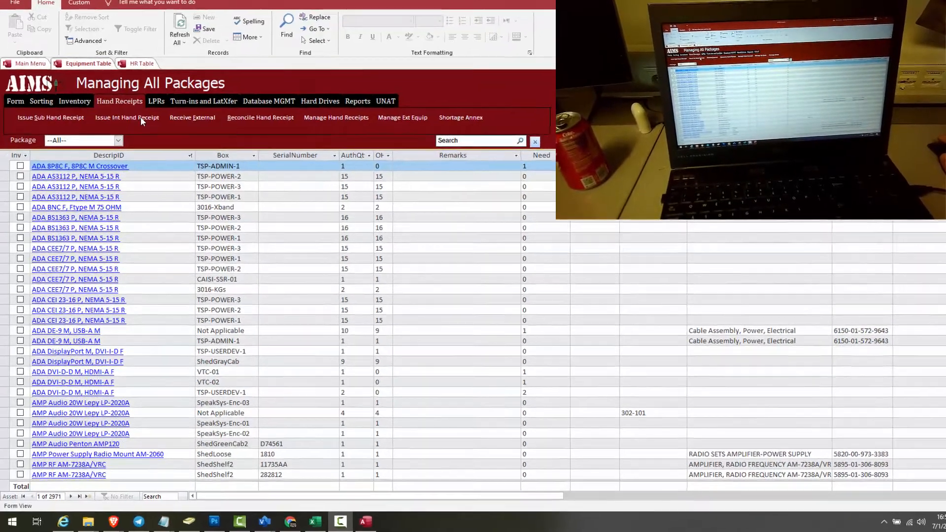
- Start a new internal hand receipt and fill in the names of the signing-from and signing-to contacts
click(135, 135)
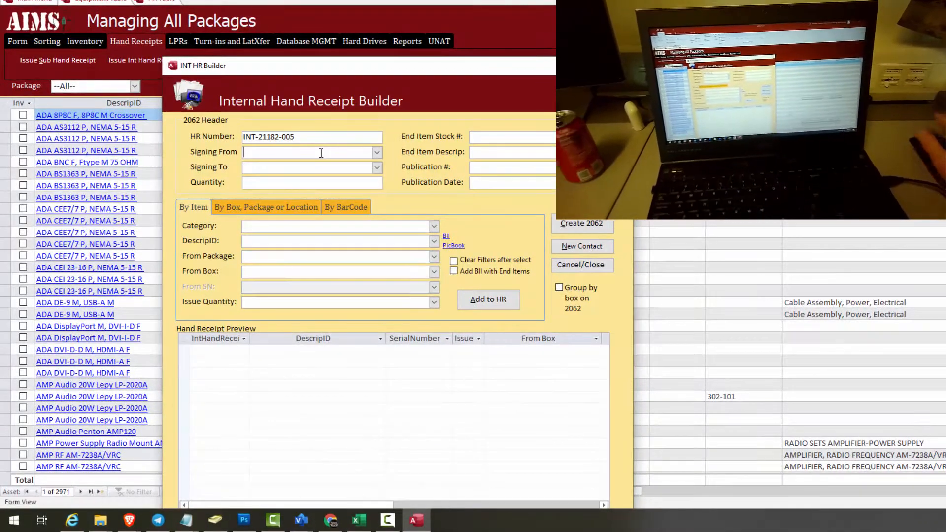
text(danger, Johnny SSG)
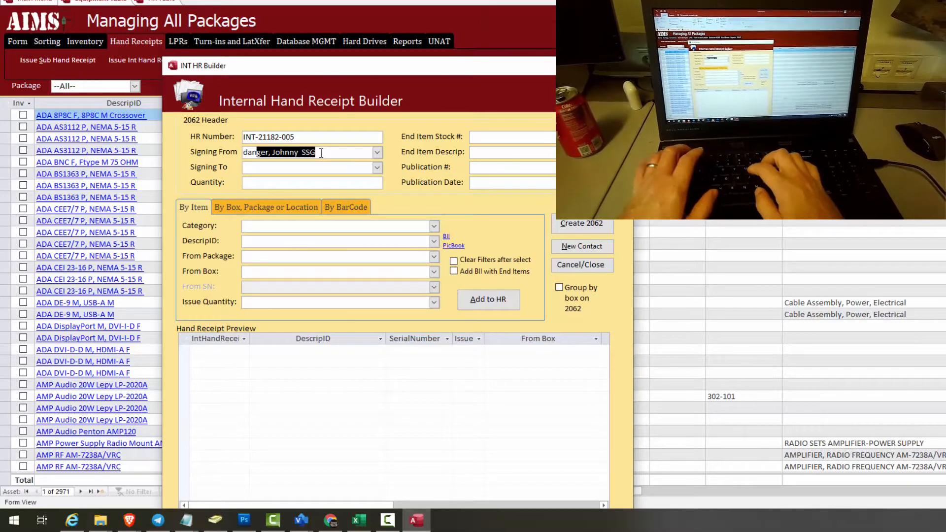
key(Tab)
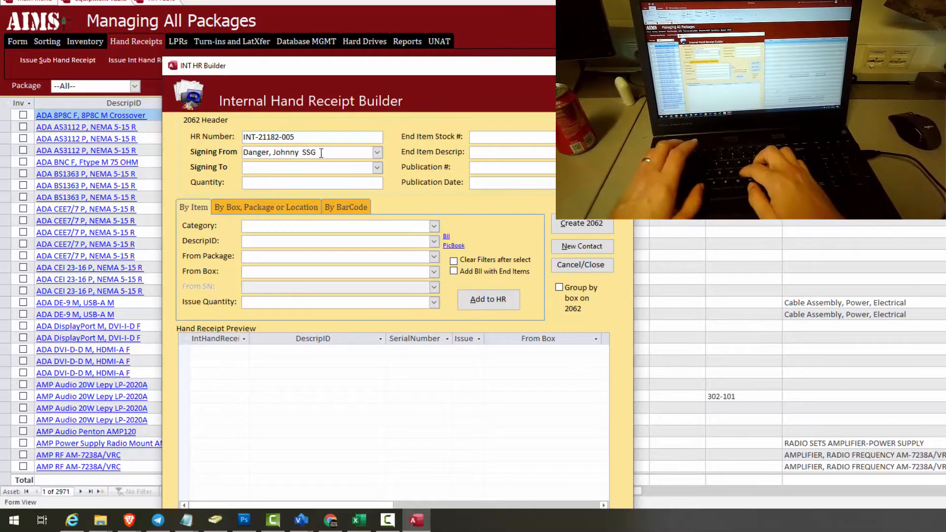
text(snuffy, Jack  CPL)
key(Tab)
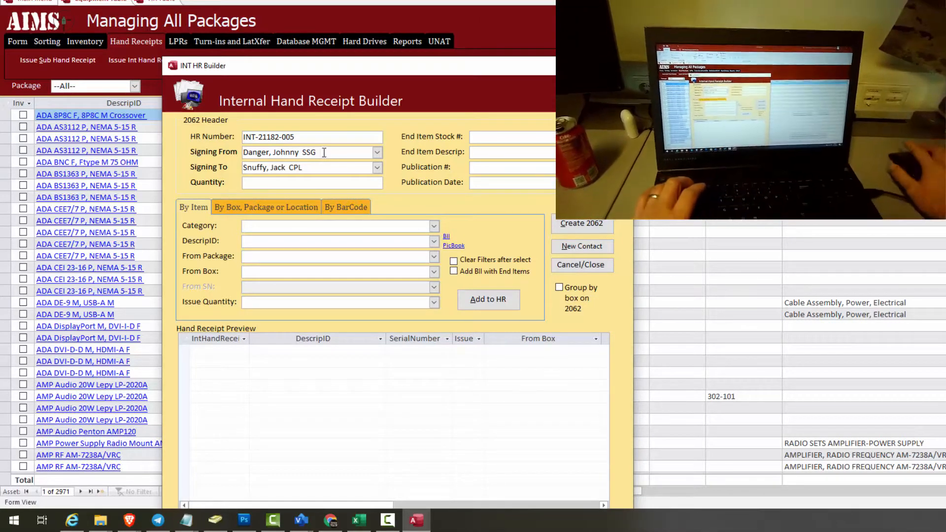
- Enable barcode scanner entry with scanned boxes added to the hand receipt, and scan in box TSP-VOIP-01
click(347, 208)
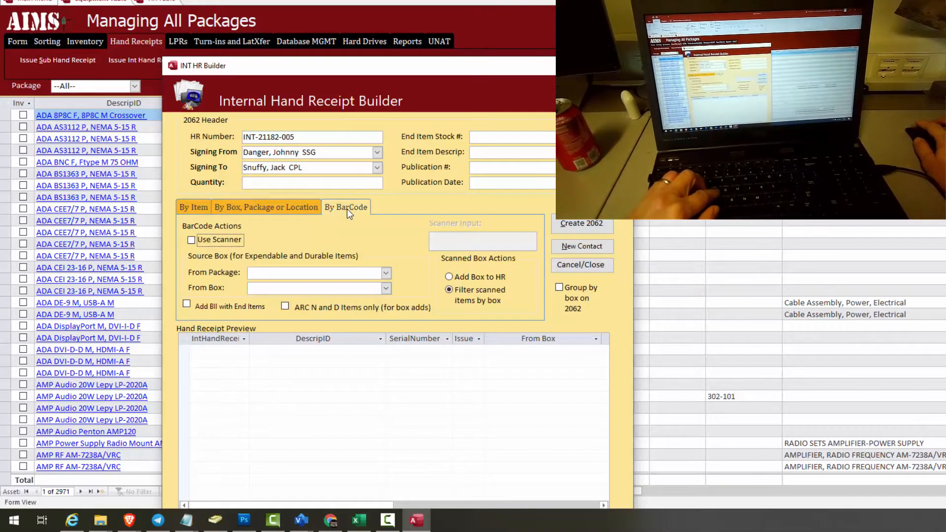
click(192, 240)
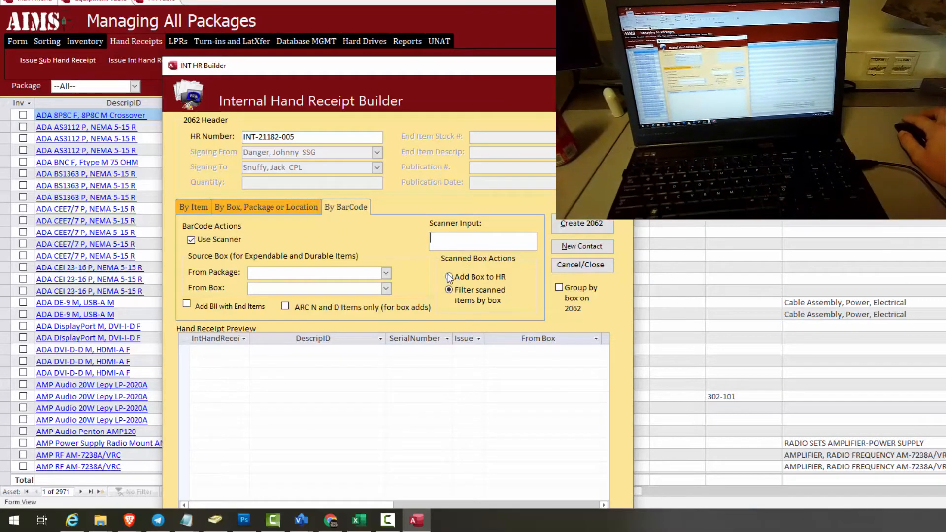
click(449, 277)
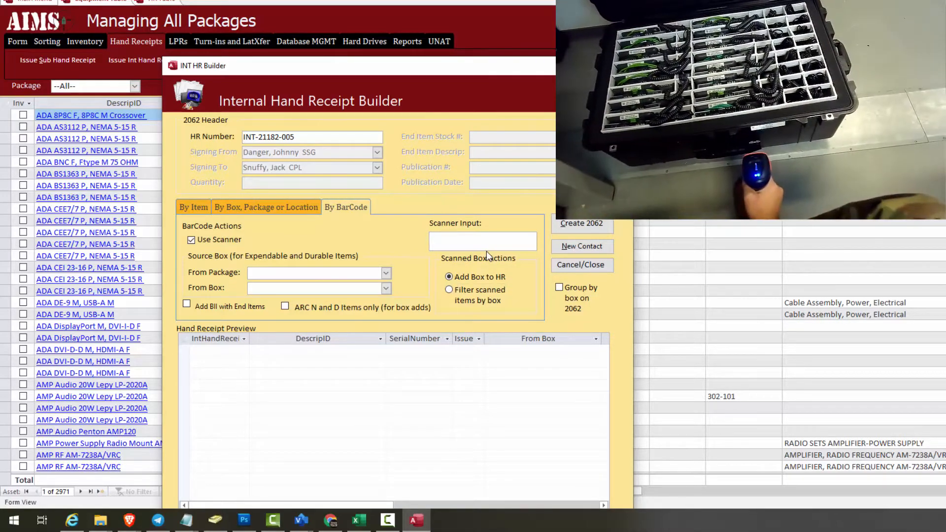
text(BID:00204)
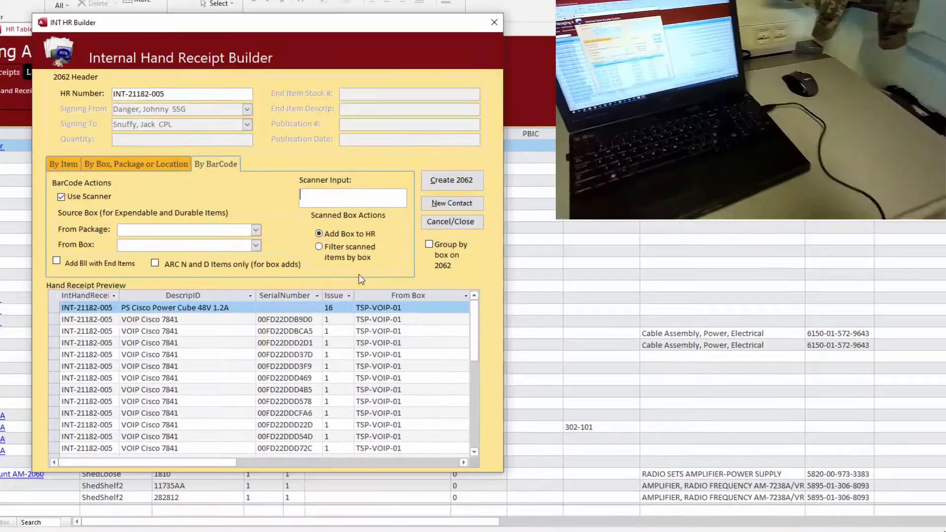
- Switch scanned boxes to filtering scanned items by box and scan the 3016-CleaningKit box as the source
click(341, 257)
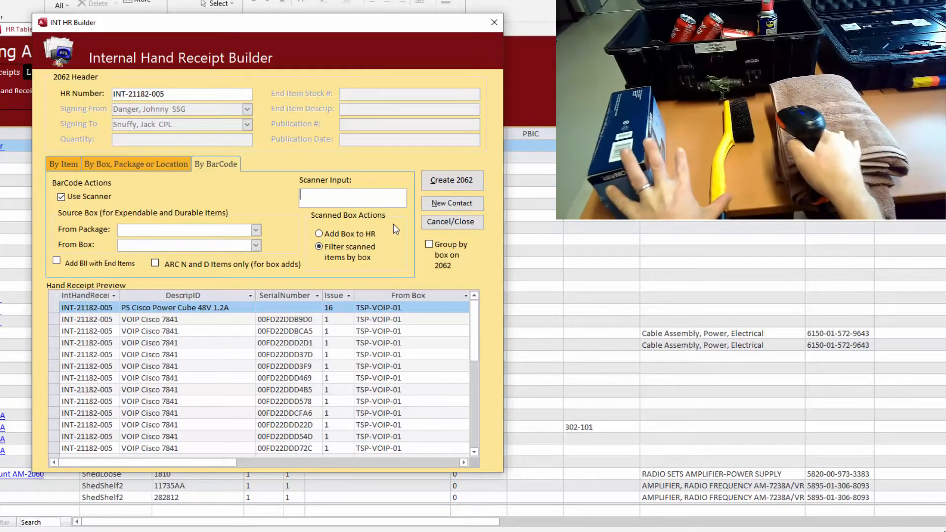
text(BXEN3016)
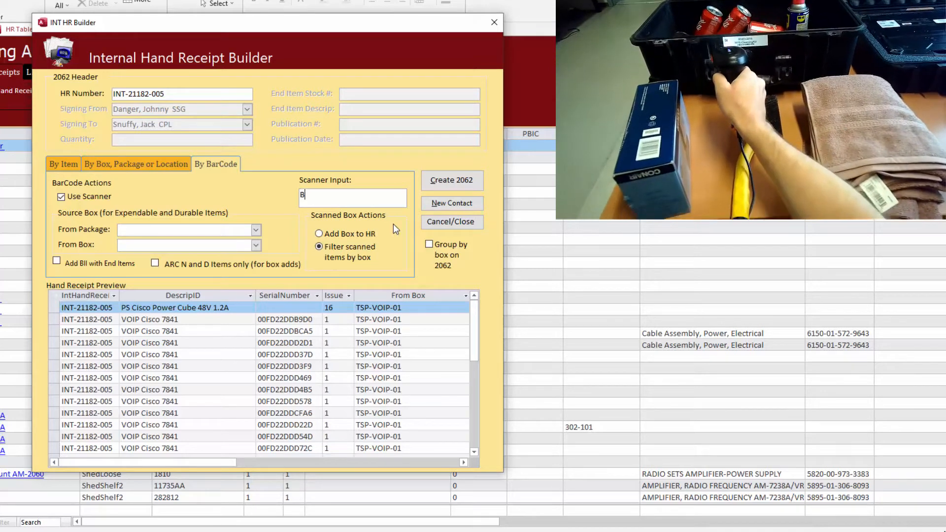
key(Return)
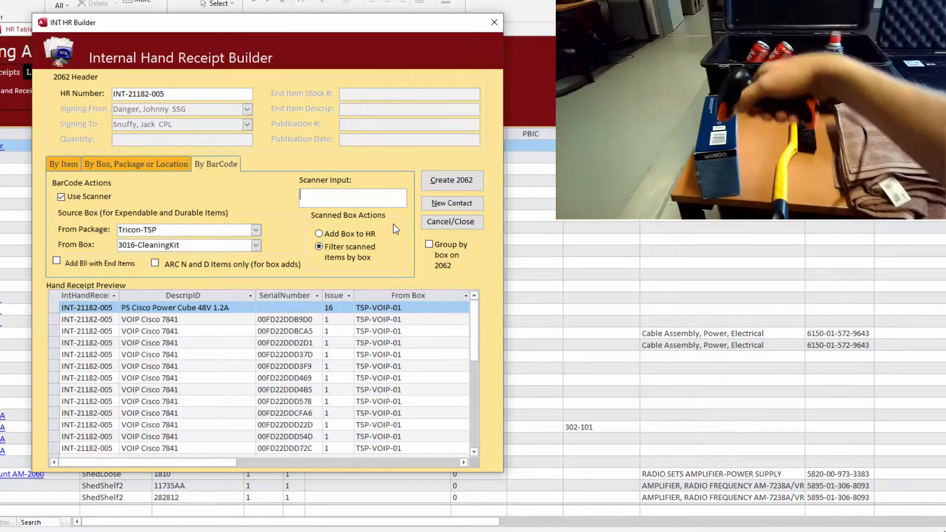
- Scan one Conair 124TP hairdryer and two brown 24"x44" towels from the cleaning kit onto the hand receipt
text(E7H2000)
key(Return)
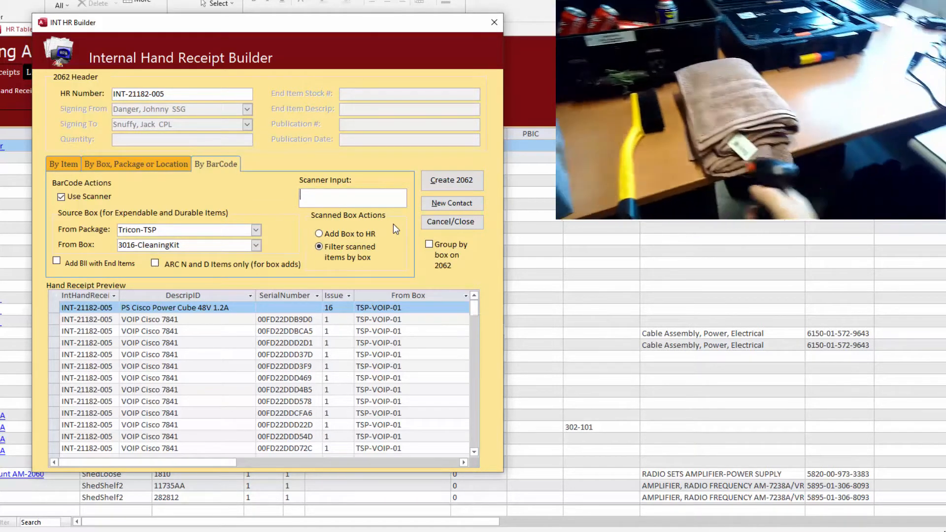
text(900151209)
key(Return)
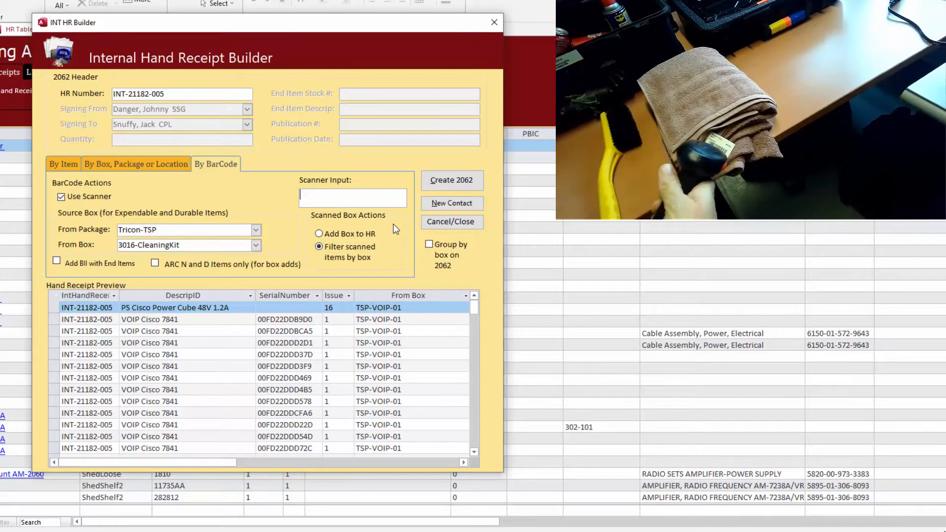
text(900151210)
key(Return)
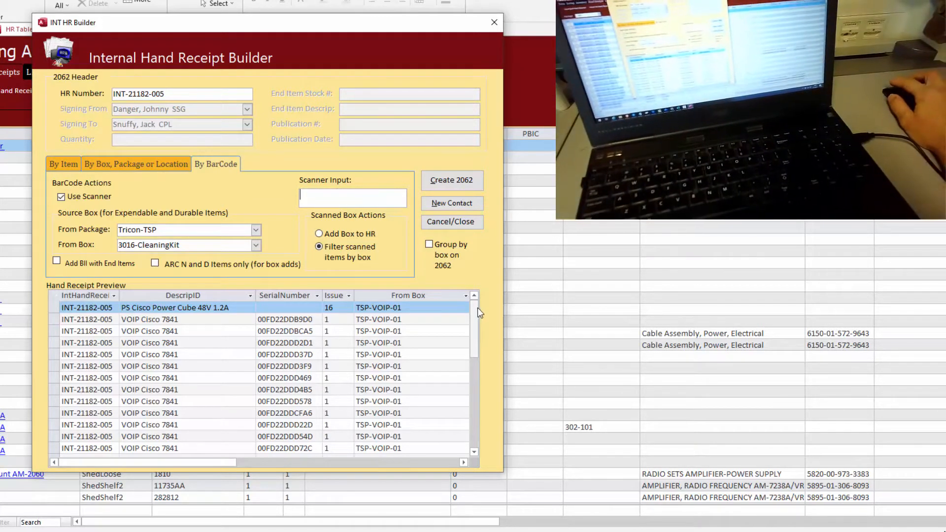
scroll(472, 351, down, 8)
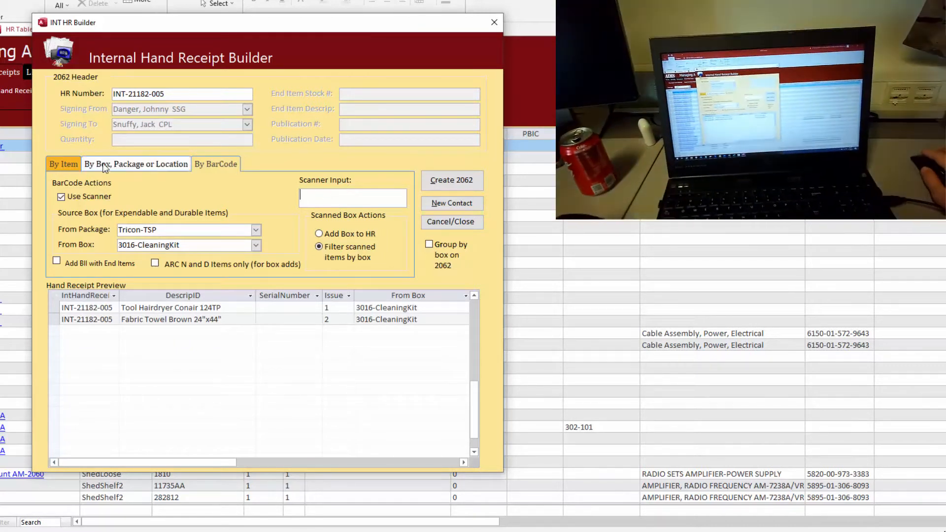
- Turn off barcode scanner entry so items can be added manually
click(69, 168)
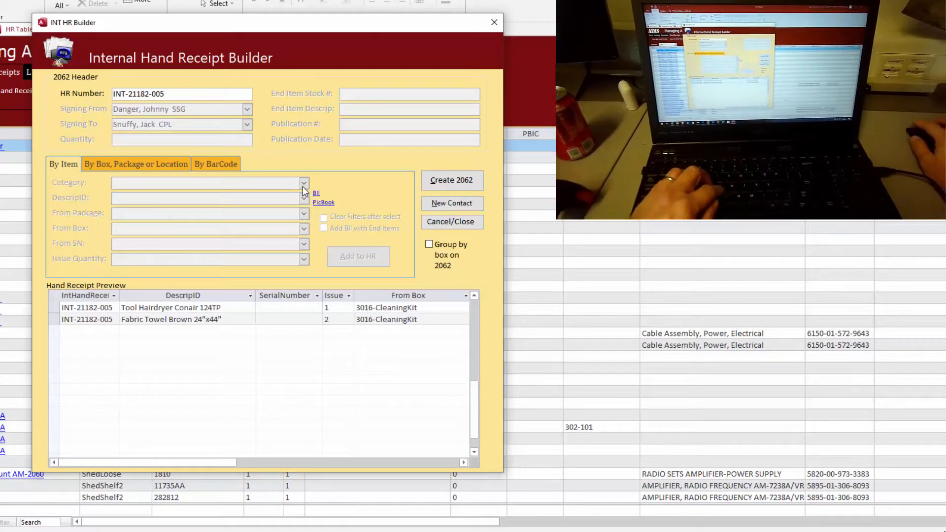
click(213, 164)
click(73, 195)
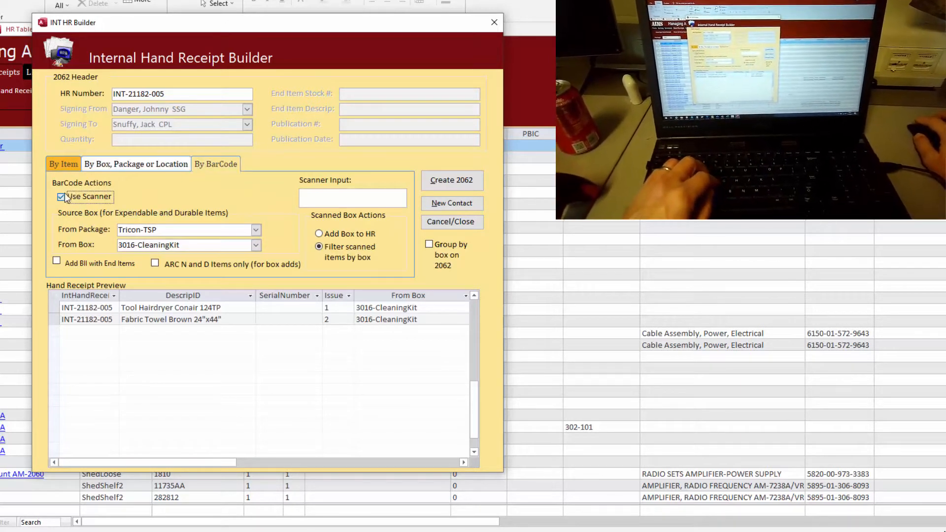
click(64, 196)
- For manual item entry, choose the category Tool and the item Tool Scrapper Ice Windshield w/Brush
click(268, 182)
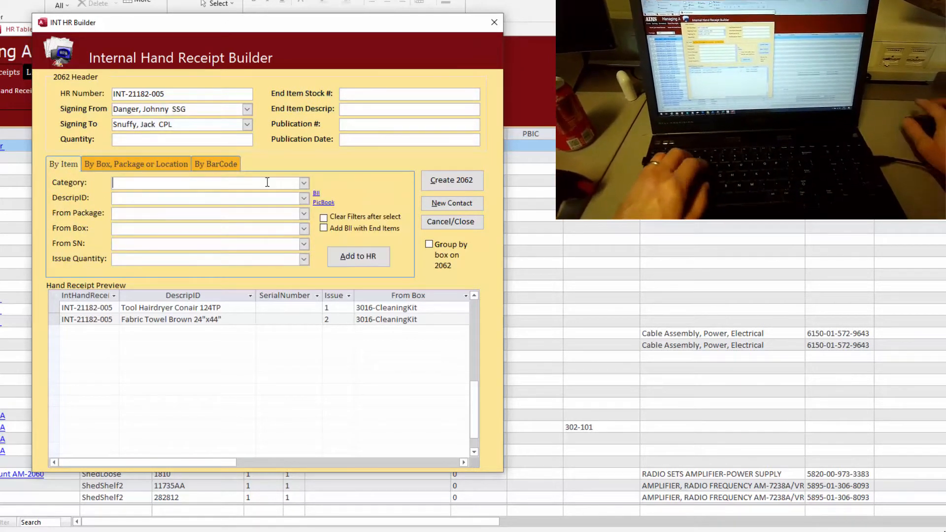
text(Tool)
key(Tab)
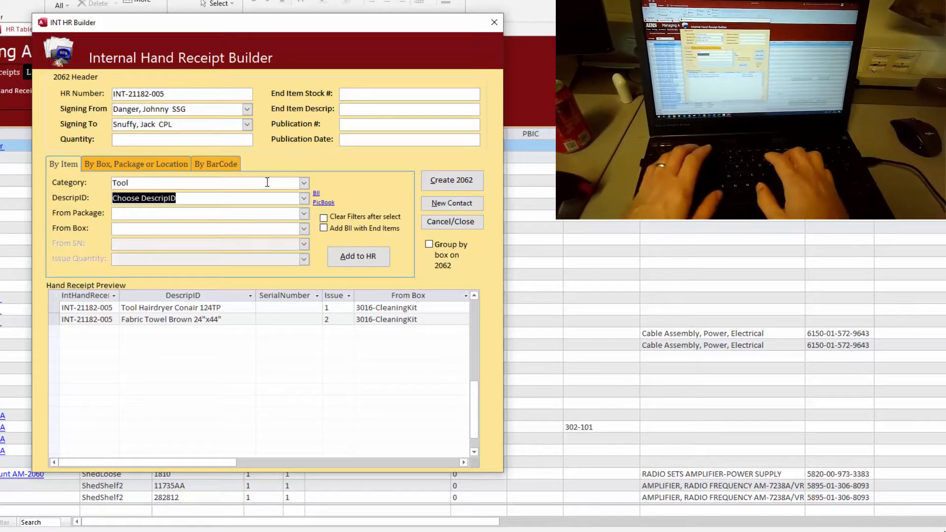
text(Tool,)
key(BackSpace)
text(S)
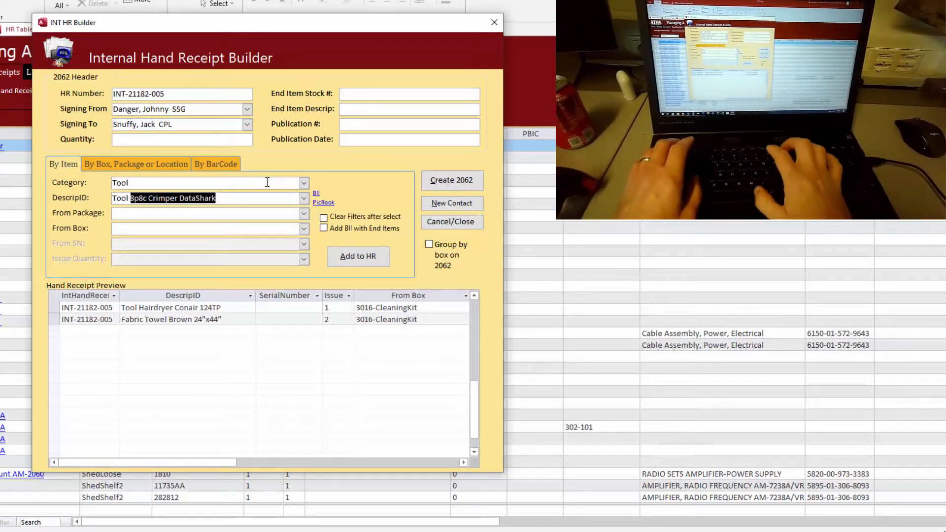
text(crapper Ice Windshield w/Brush)
key(Tab)
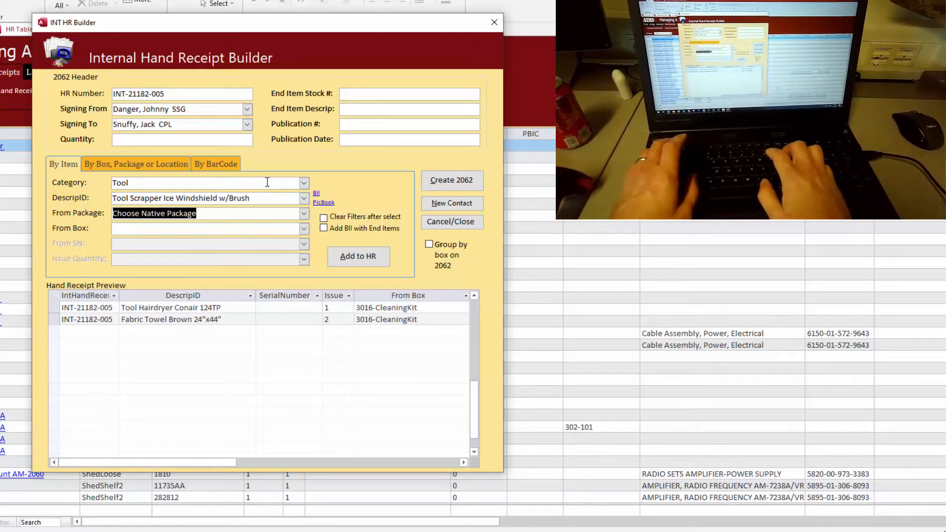
- Set the scraper's source to package Tricon-TSP and box 3016-CleaningKit, and add a quantity of 1 to the hand receipt
click(304, 214)
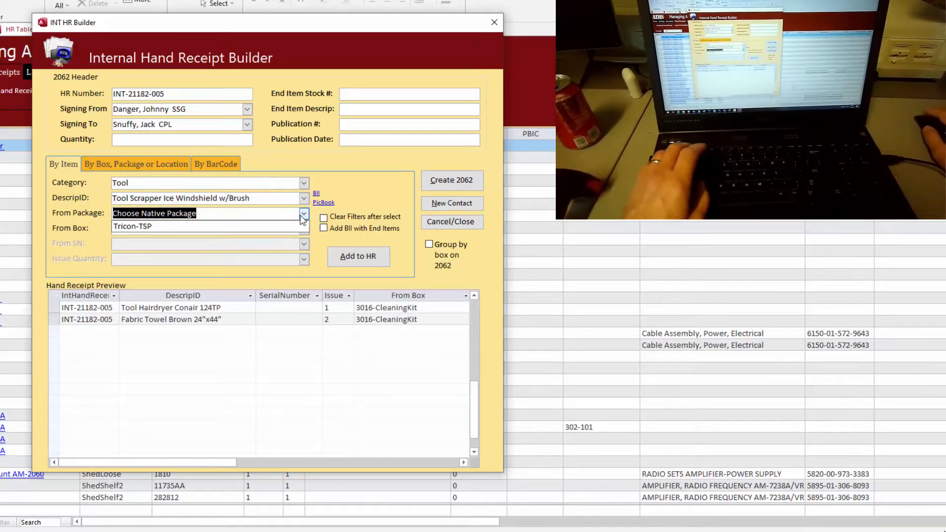
click(306, 228)
click(305, 228)
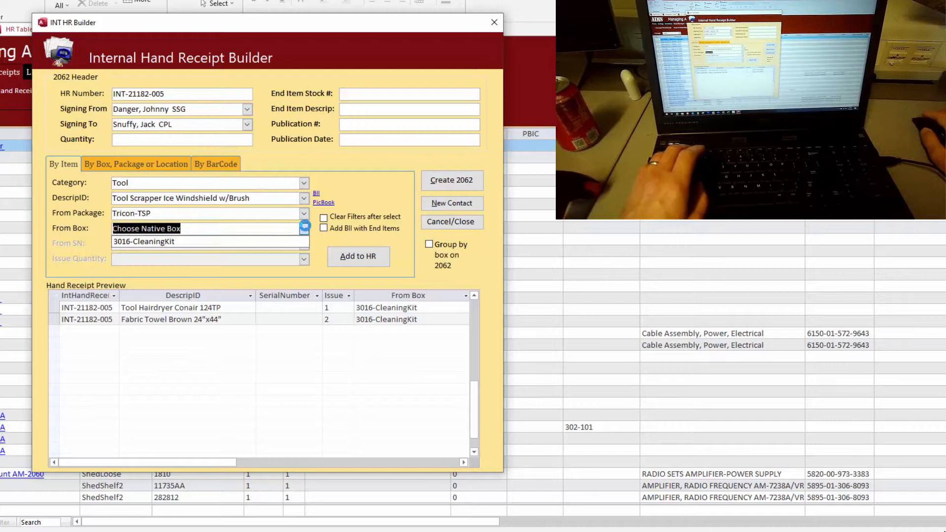
click(284, 242)
click(304, 259)
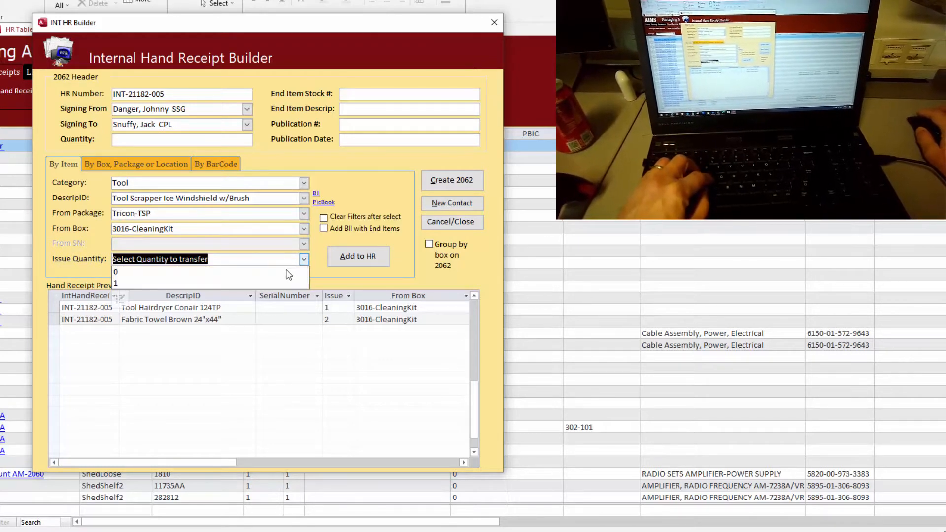
click(279, 281)
click(358, 256)
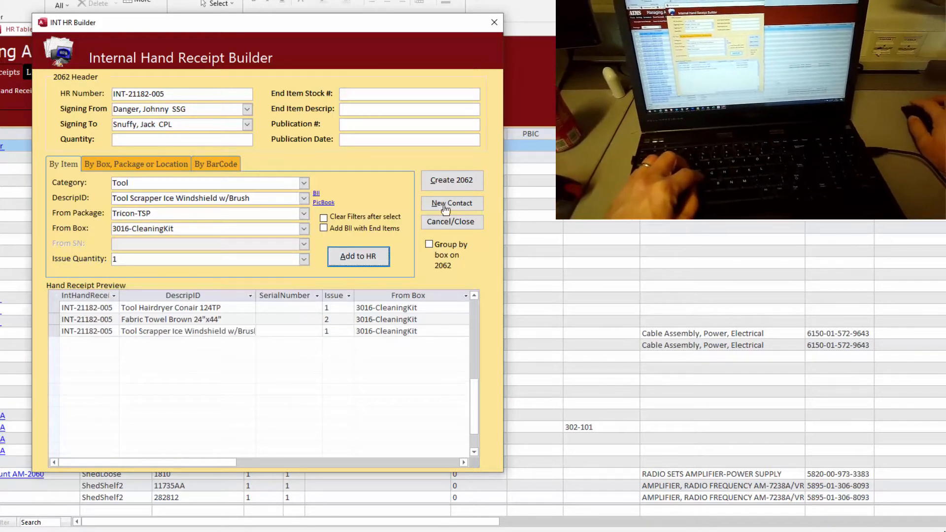
- Re-enable barcode scanner entry, scan serial number RH703S0256, and add it as EndItem MC4 AN/TYQ-106 V1
click(226, 165)
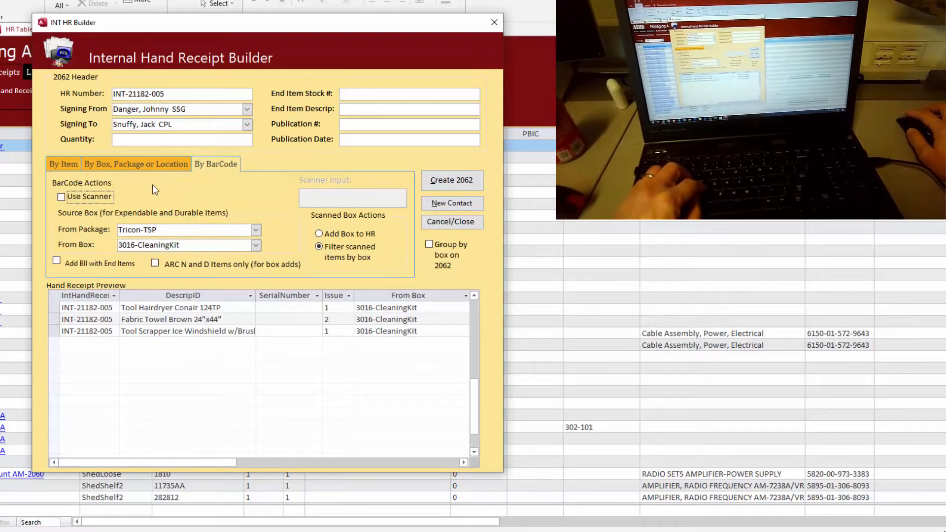
click(56, 197)
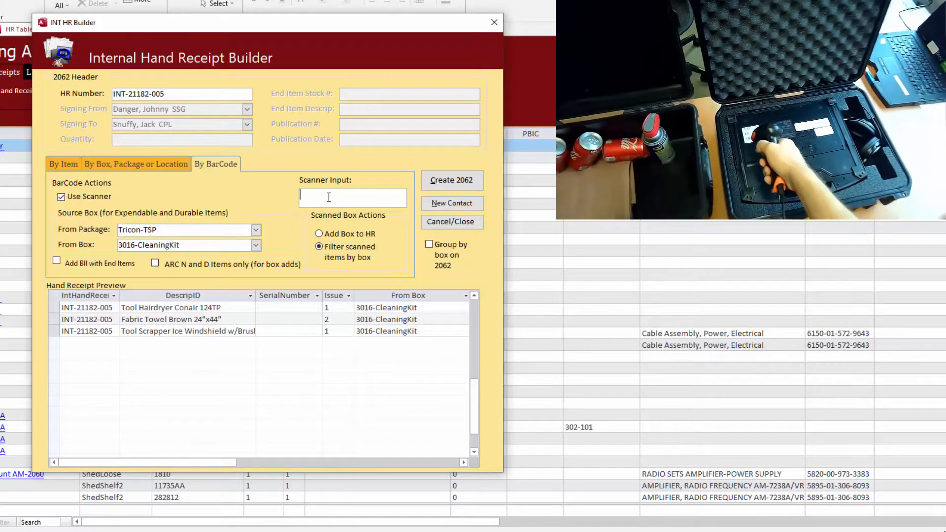
text(R)
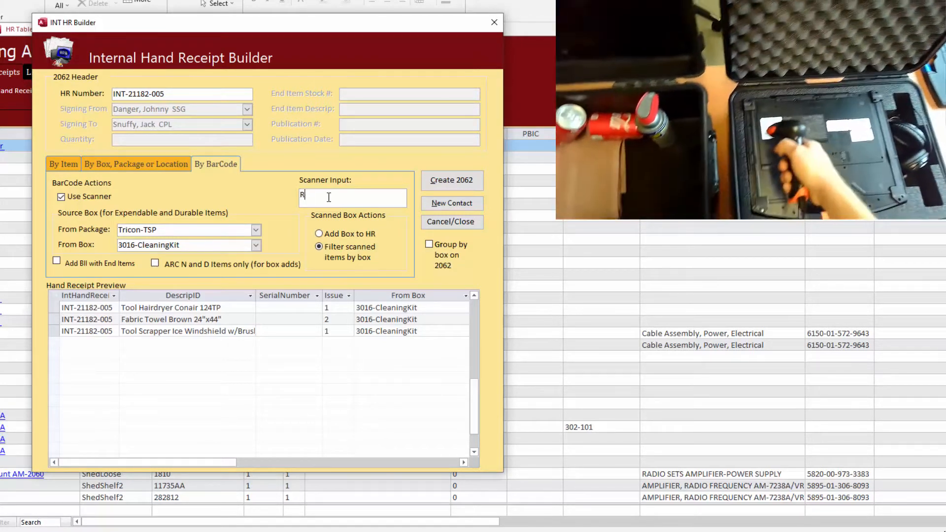
text(H70202054)
key(Return)
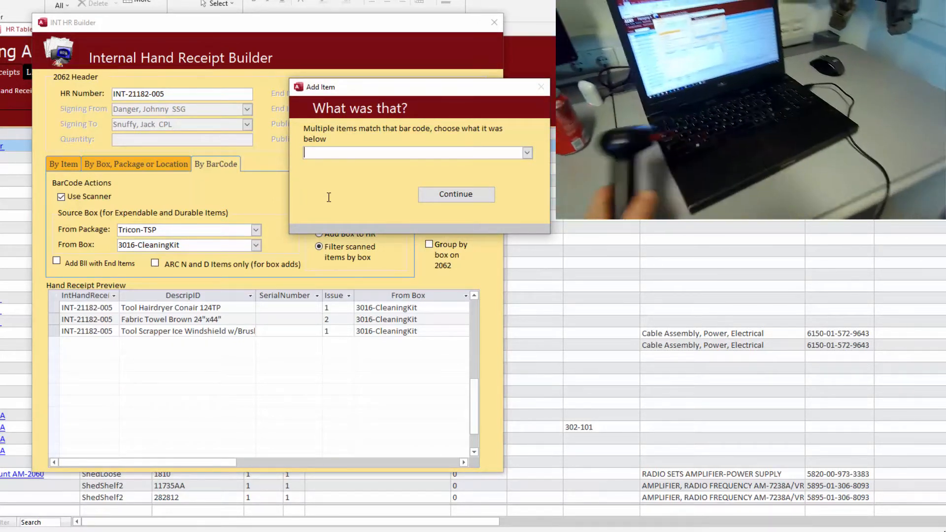
click(527, 153)
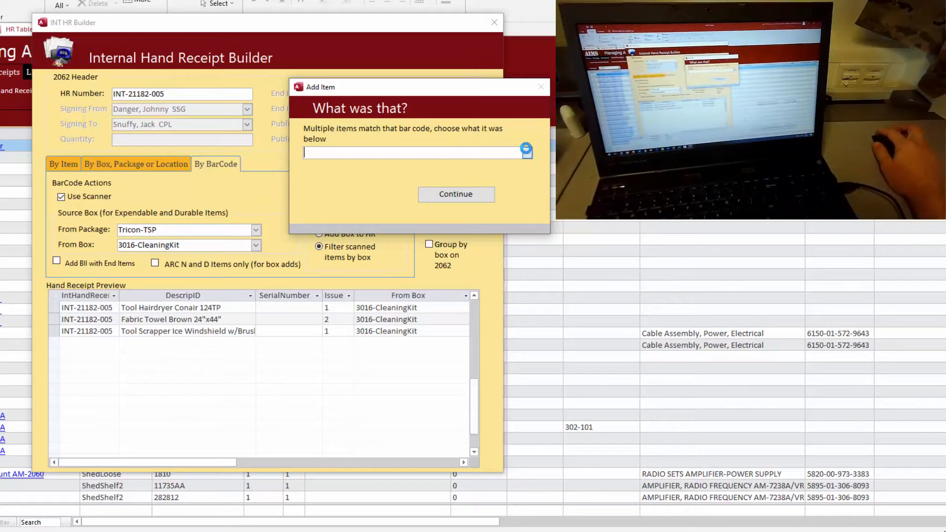
click(471, 166)
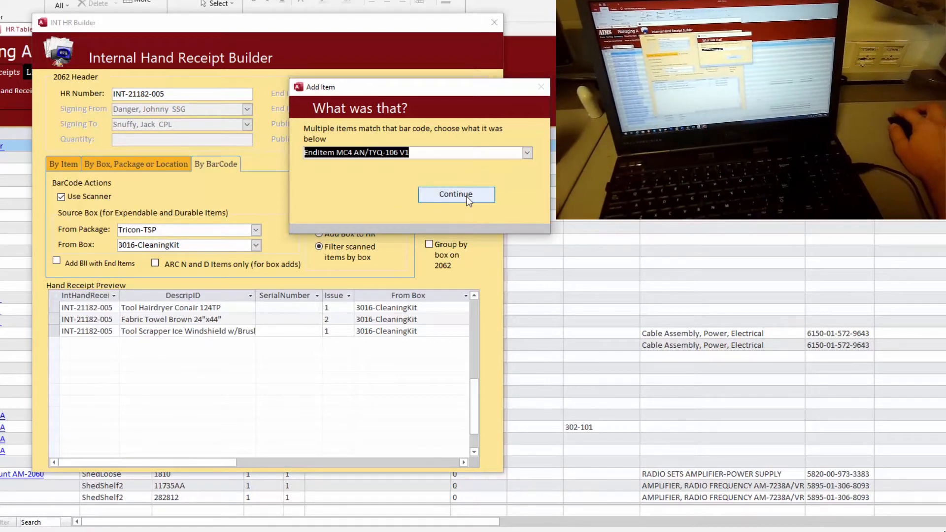
click(465, 194)
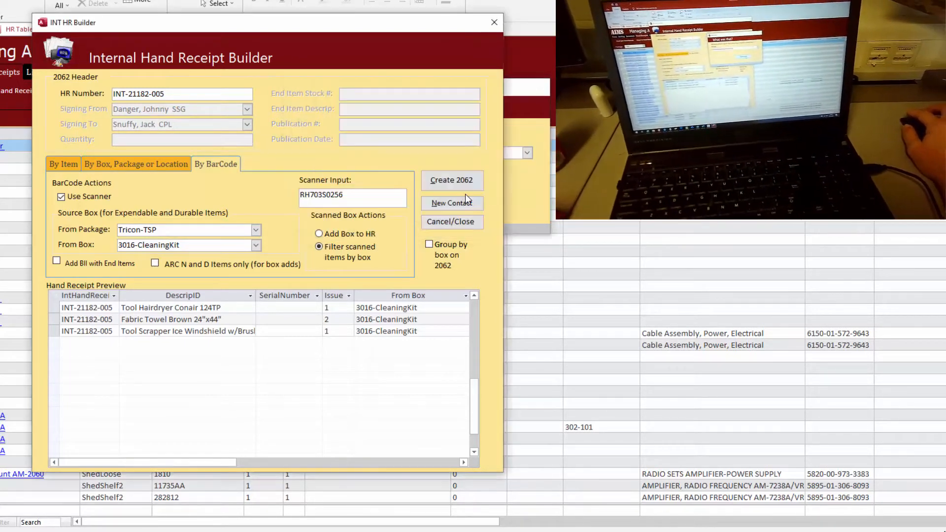
- Include BII with end items, scan serial number RH703S0256, and add the matching MC4 end item with its components to the hand receipt
click(57, 261)
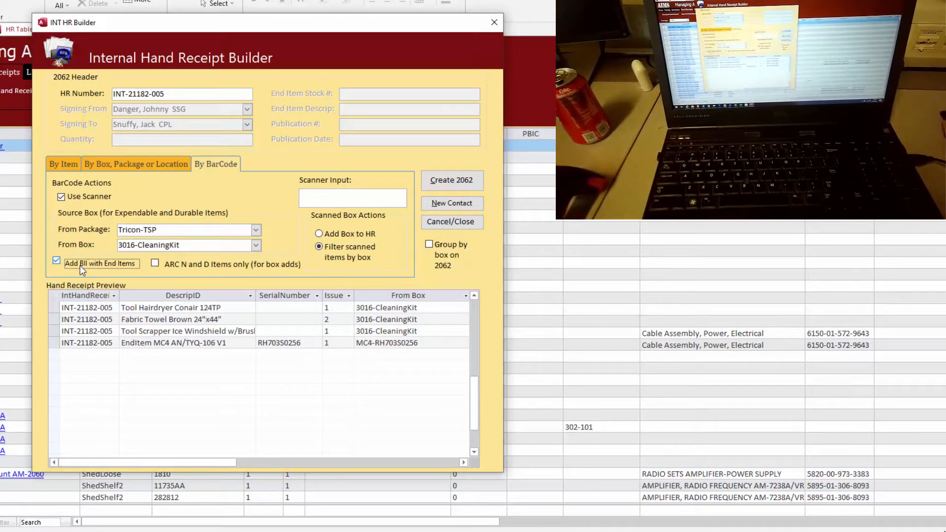
click(348, 197)
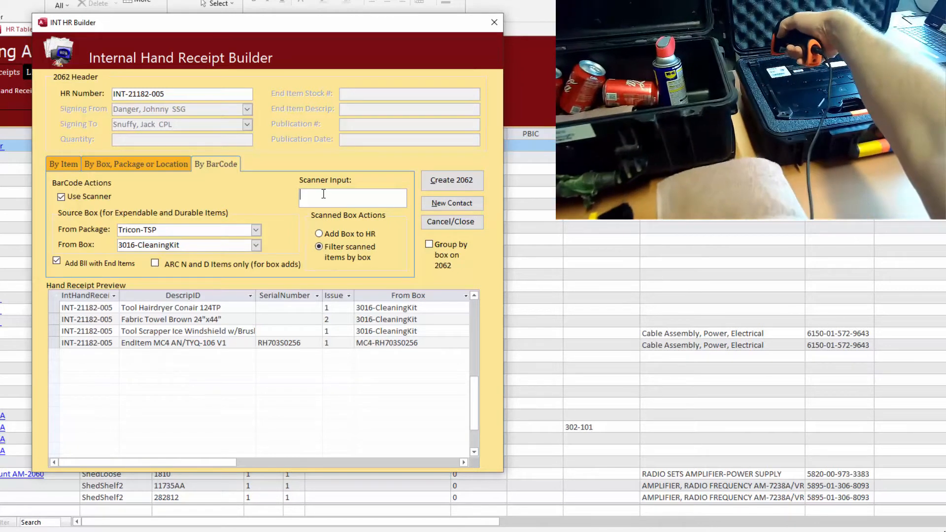
text(RH703S0256)
key(Return)
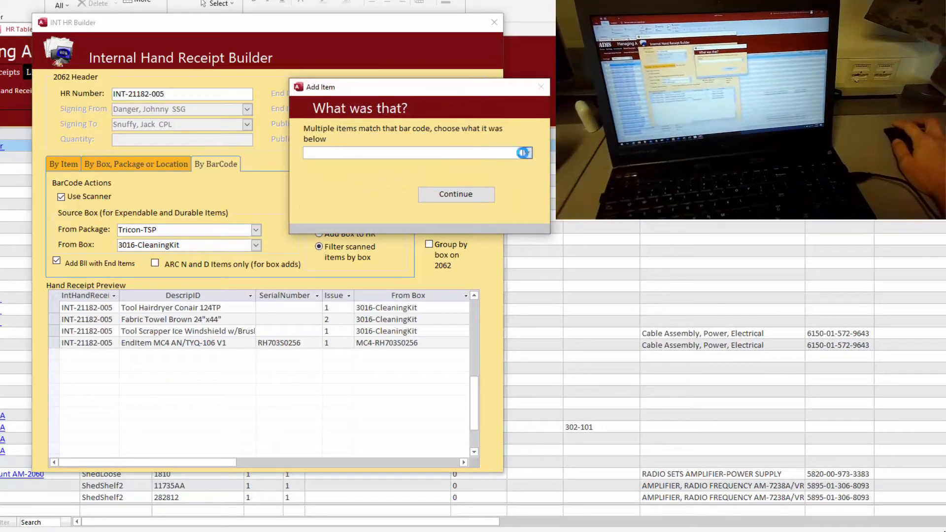
click(523, 153)
click(503, 159)
click(457, 196)
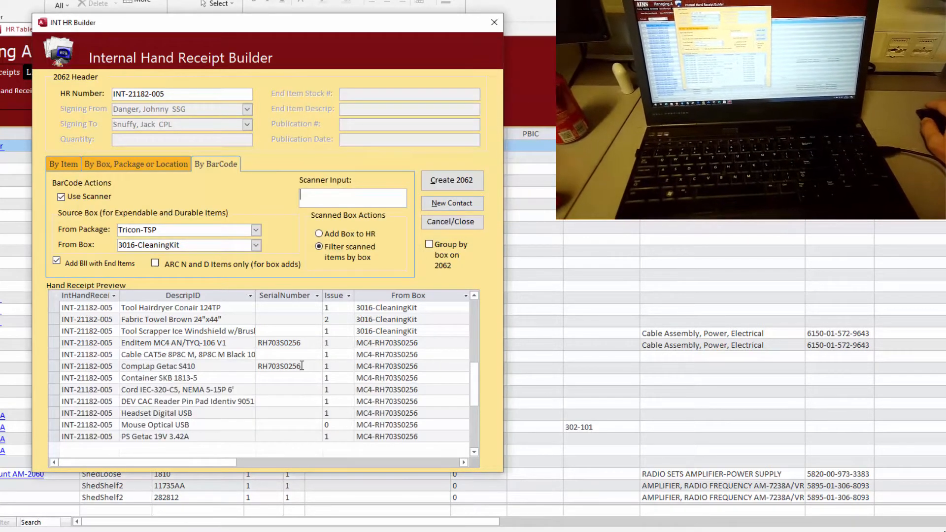
- Create the 2062 for the internal hand receipt and digitally sign its second page as the recipient, entering the signing password
drag(303, 366, 257, 366)
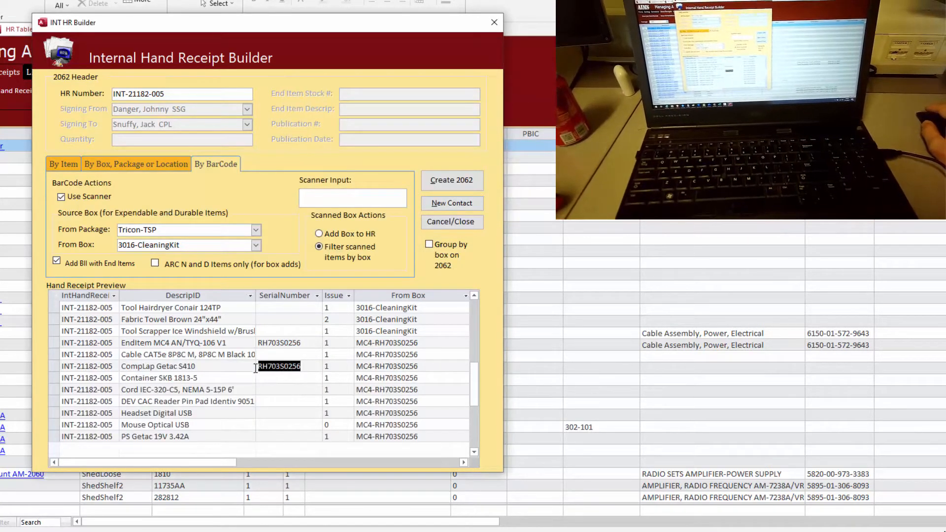
click(230, 367)
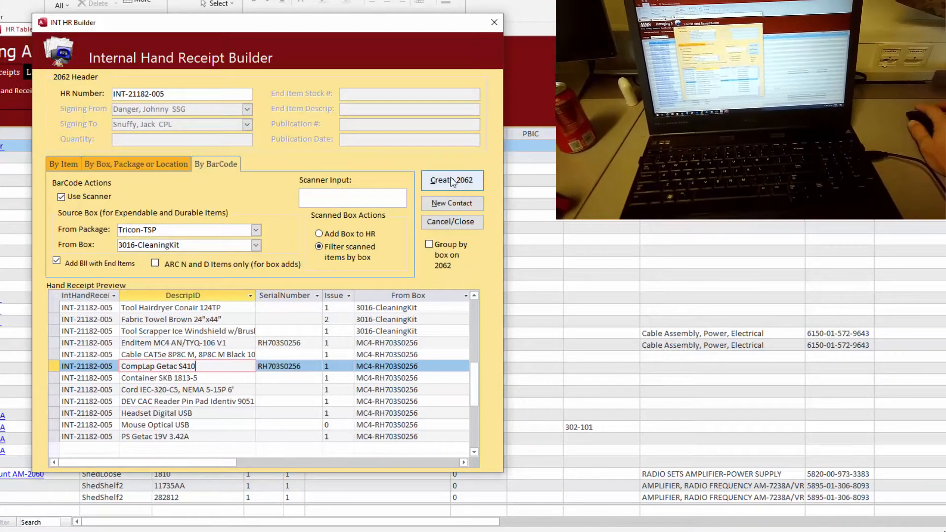
click(453, 182)
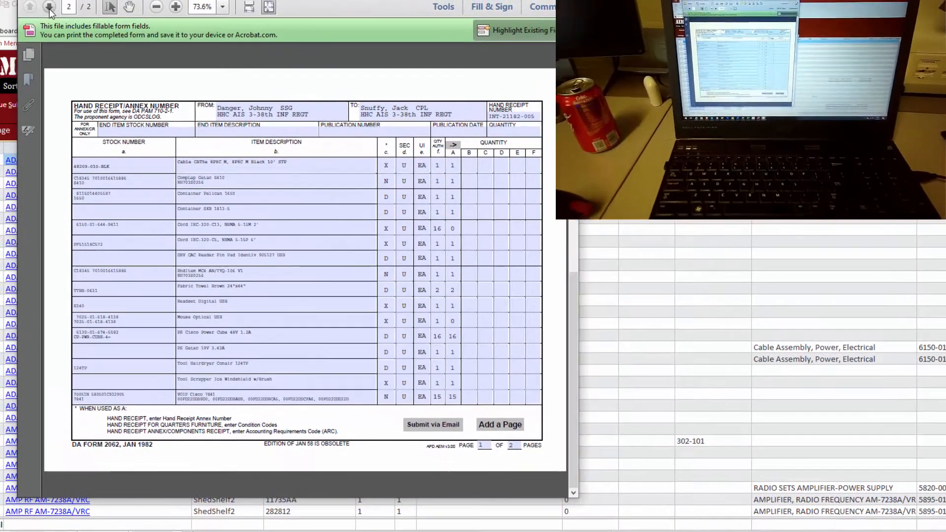
click(49, 7)
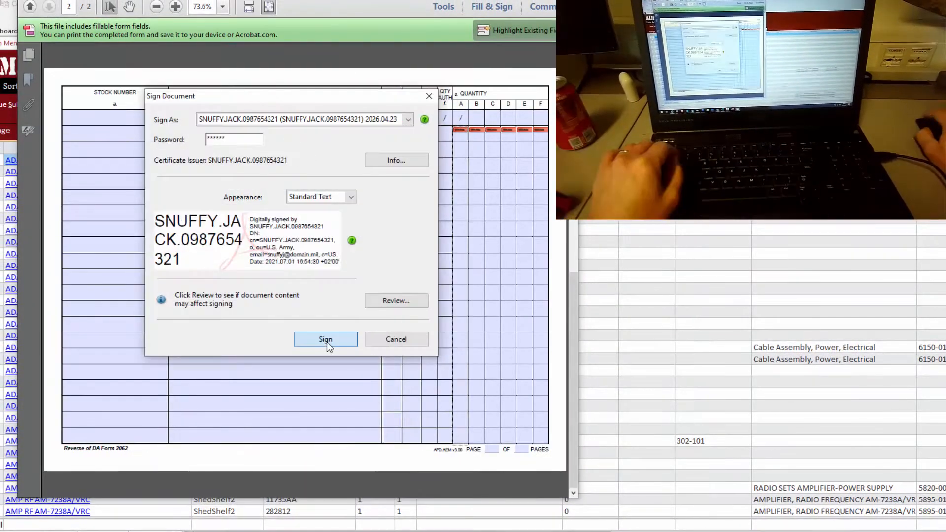
click(326, 340)
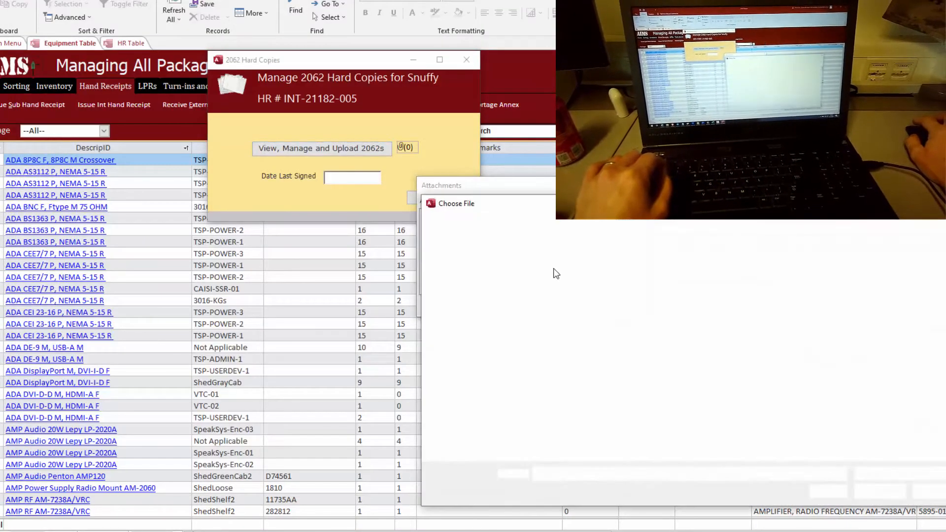
click(594, 297)
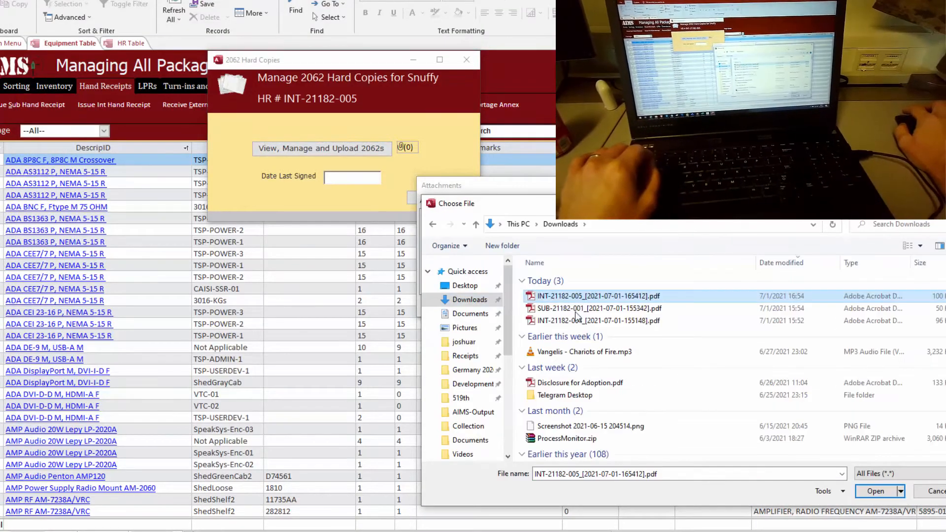
click(877, 492)
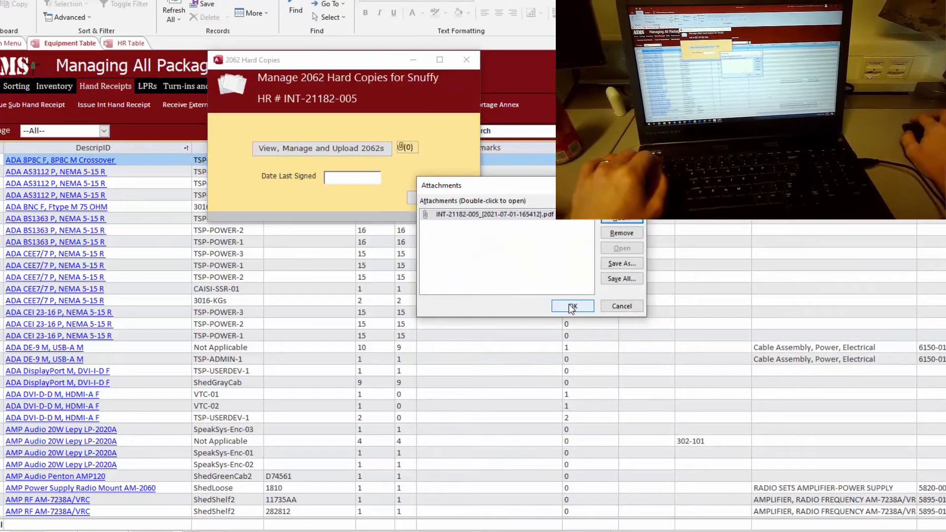
click(572, 306)
click(387, 177)
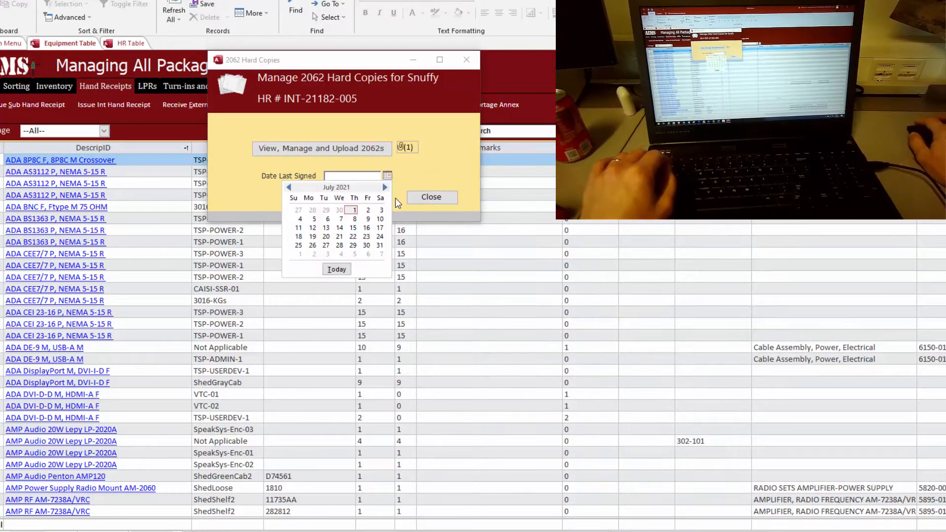
click(338, 270)
click(432, 197)
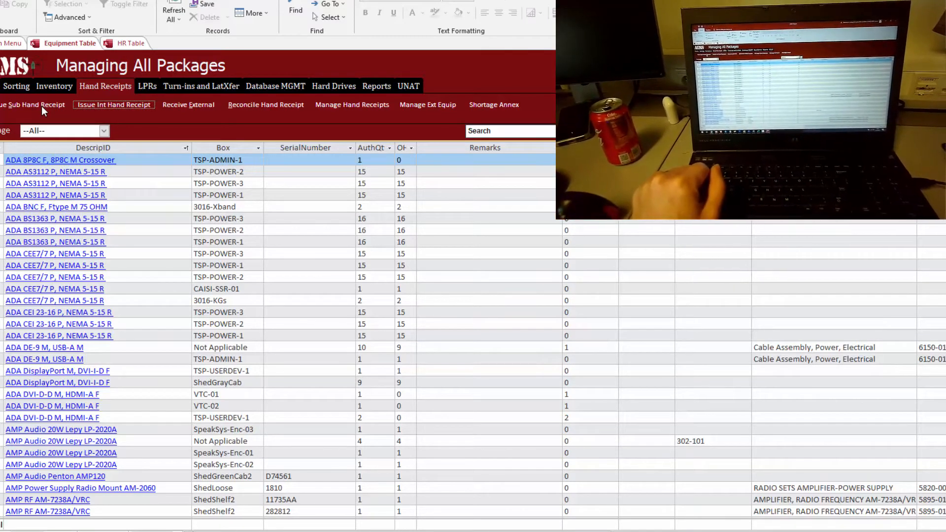
- Start a new sub hand receipt and fill in the Signing From and Signing To fields with the issuing corporal and receiving staff sergeant
click(41, 105)
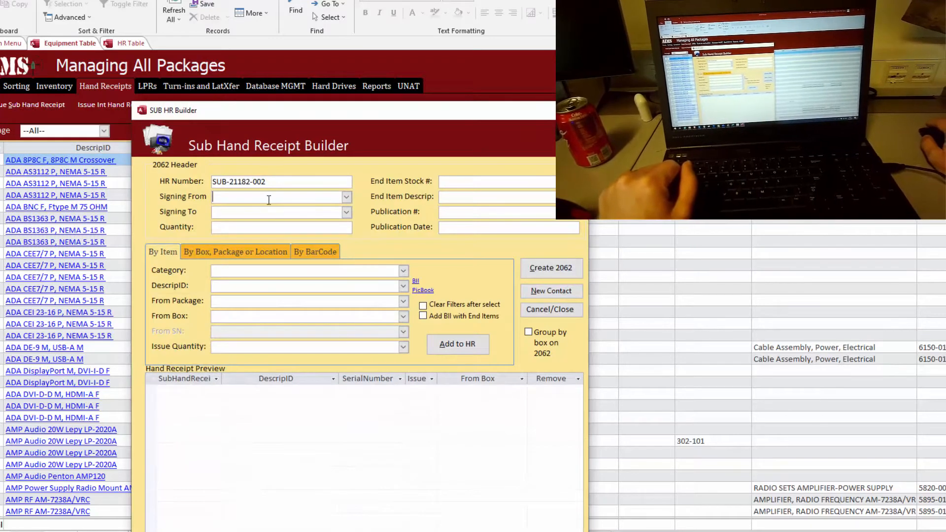
text(S)
key(Tab)
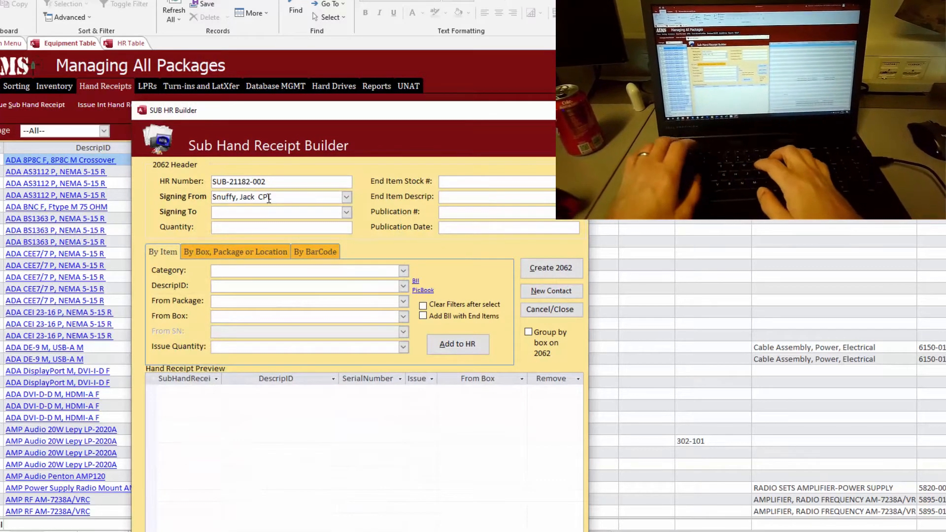
text(Dan)
key(Tab)
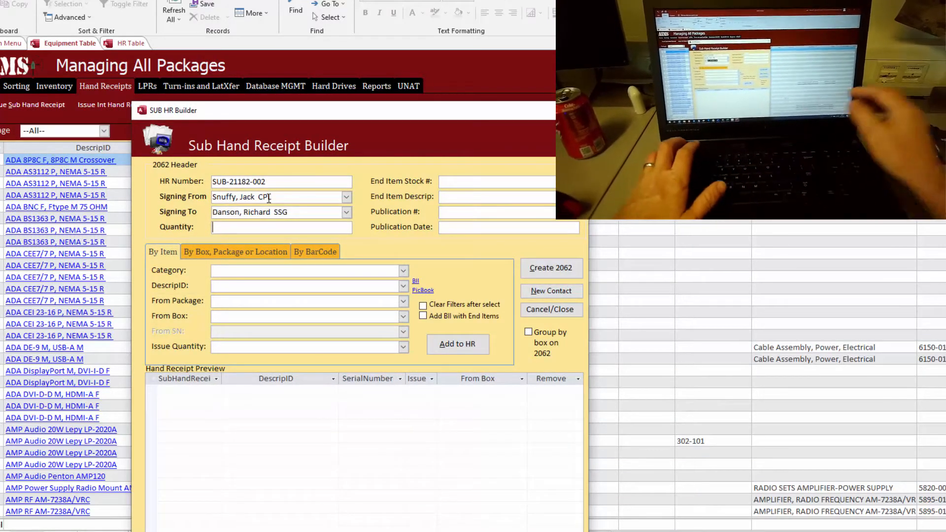
- Enable barcode scanner entry and scan VOIP Cisco 7841 serial numbers 00FD22DDD37D and 00FD22DDCFA6 onto the sub hand receipt
click(314, 252)
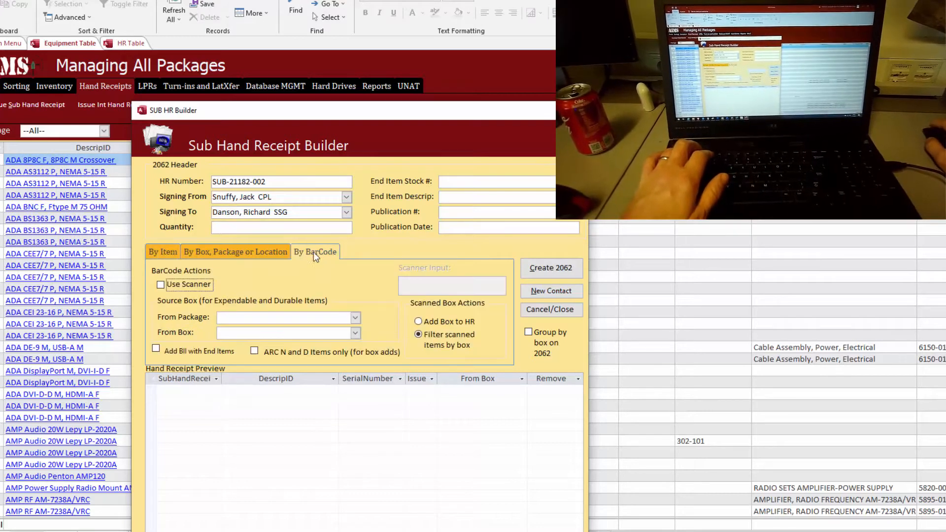
click(161, 285)
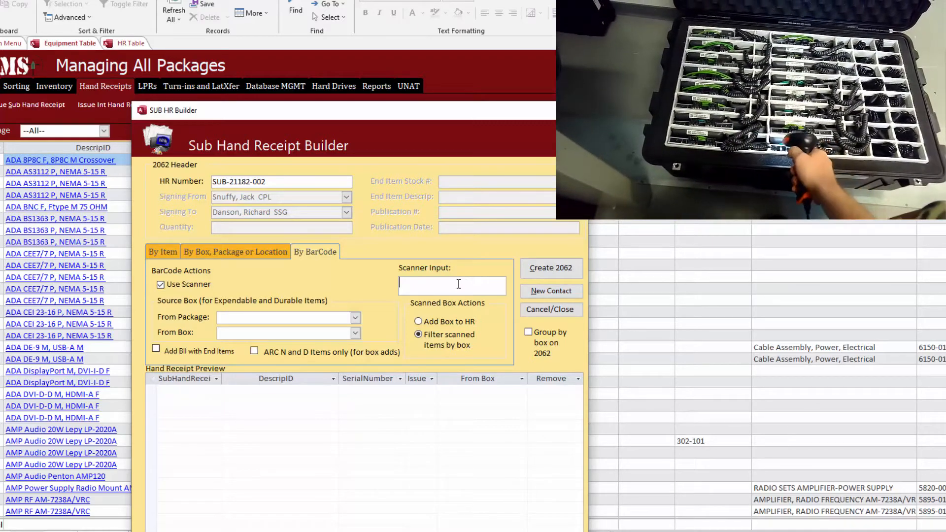
text(00FD22DDD37D)
key(Return)
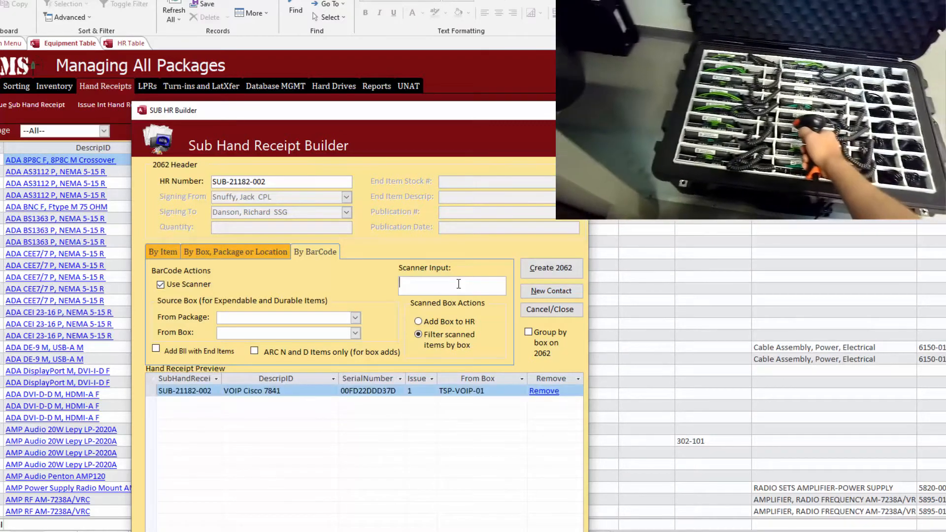
text(00FD22DDCFA6)
key(Return)
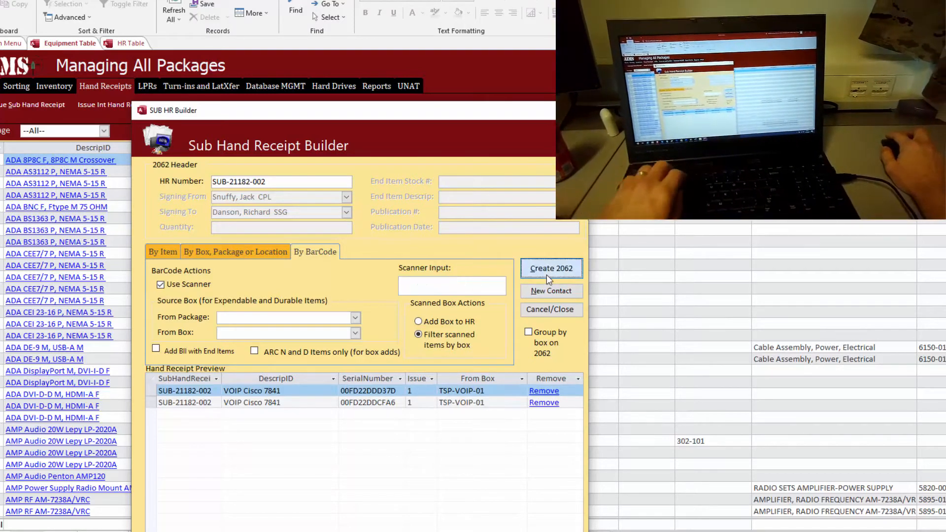
- Create the 2062 for the sub hand receipt, digitally sign it in quantity column A, and close the PDF
click(547, 275)
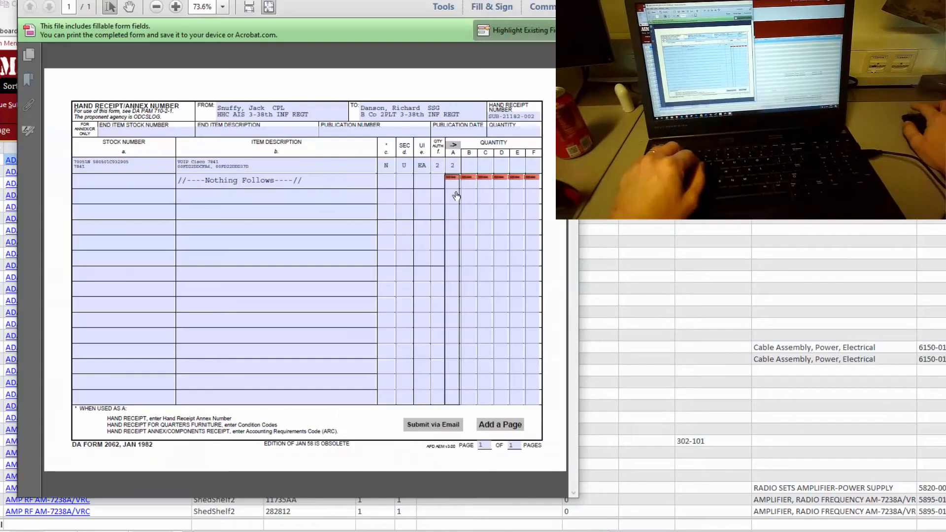
click(457, 195)
key(Return)
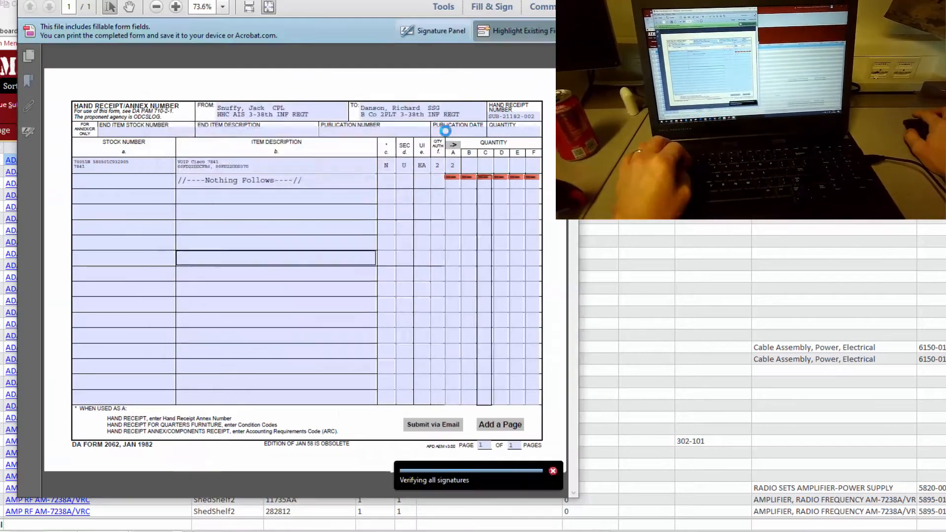
click(565, 1)
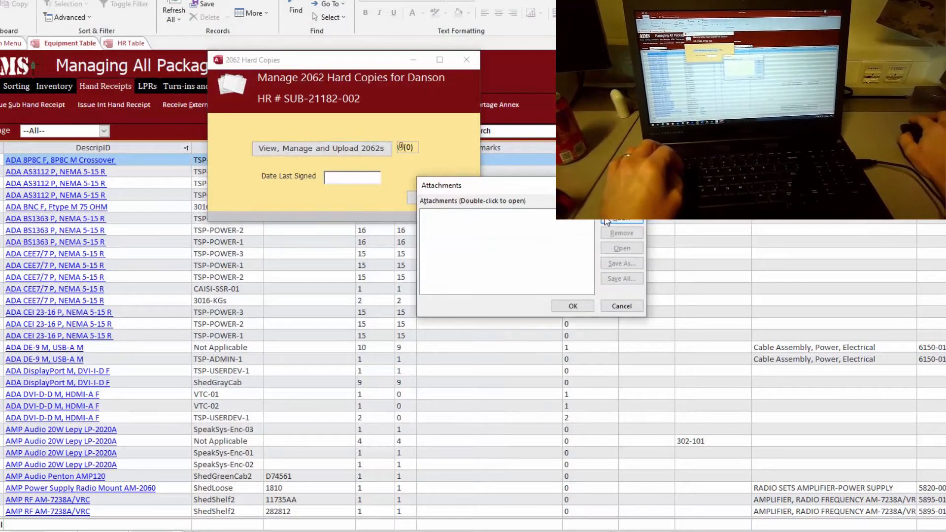
click(607, 221)
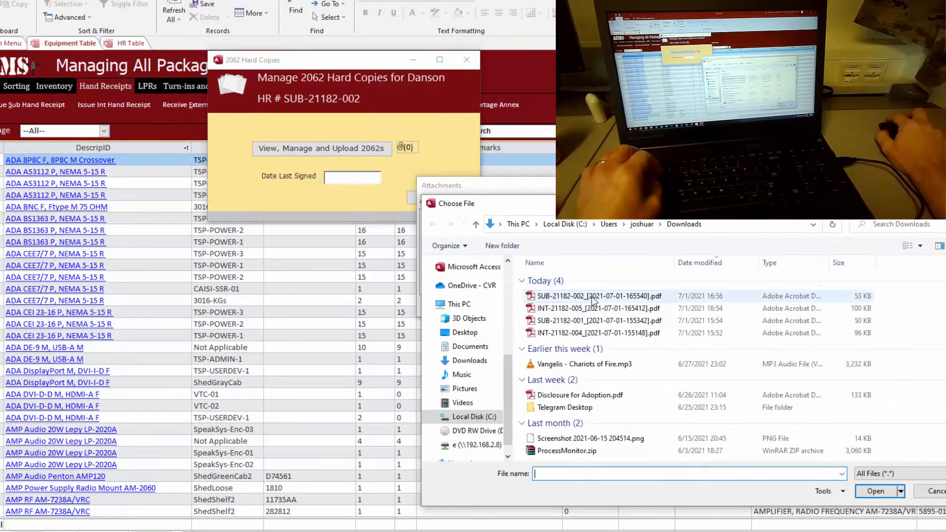
click(594, 297)
click(877, 491)
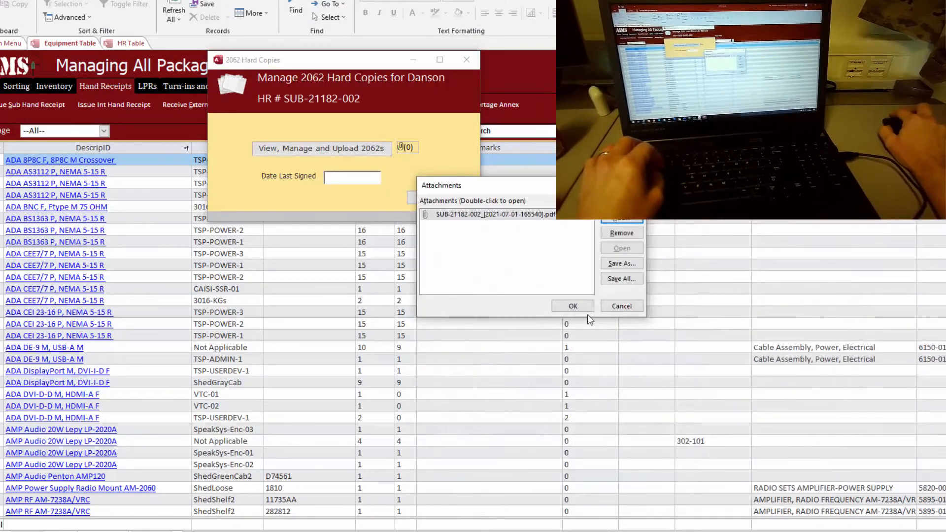
click(574, 307)
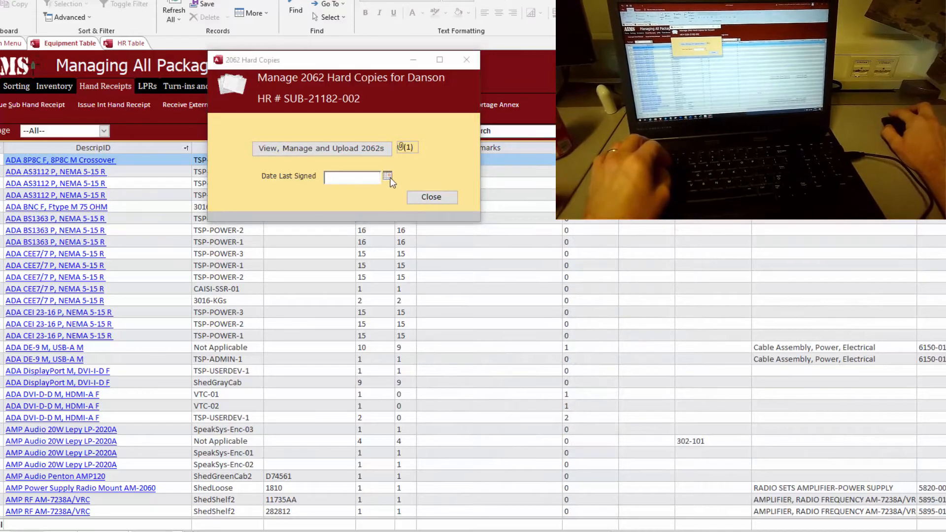
click(387, 178)
click(352, 266)
click(422, 197)
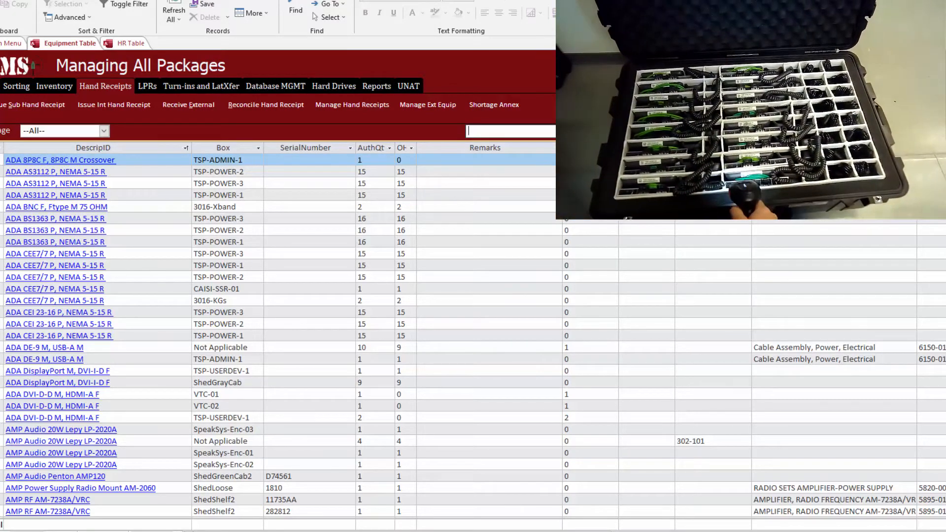
- Filter the equipment table for serial number 00FD22DDD37D and show the Int HR # and Sub HR # columns
text(00FD22DDD37D)
key(Return)
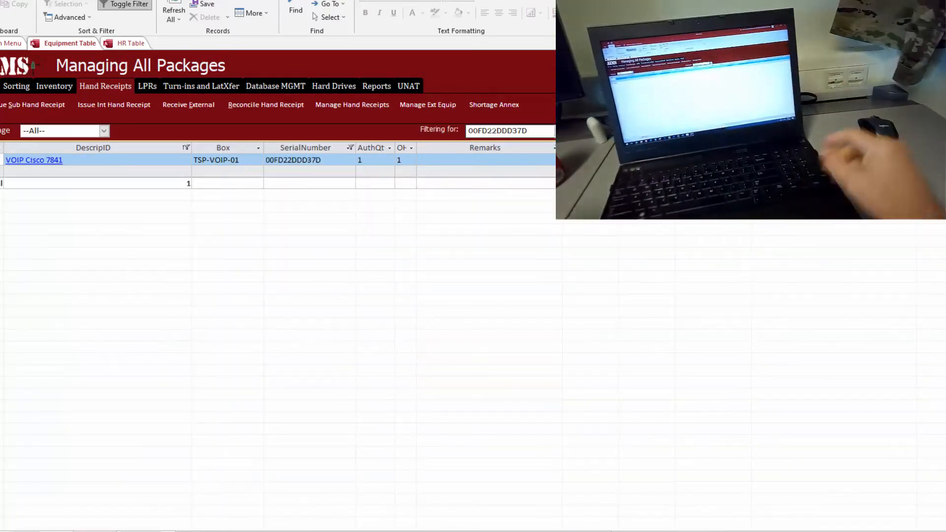
click(55, 86)
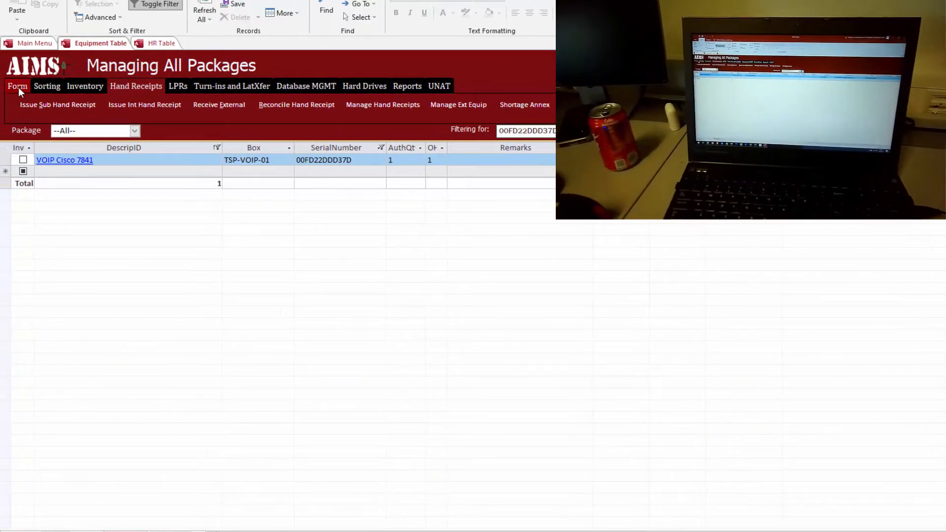
click(523, 108)
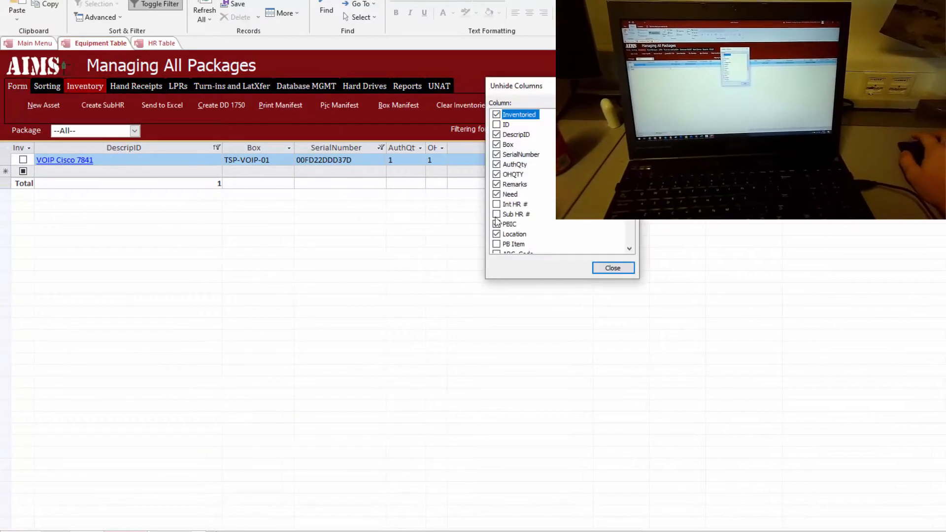
click(612, 268)
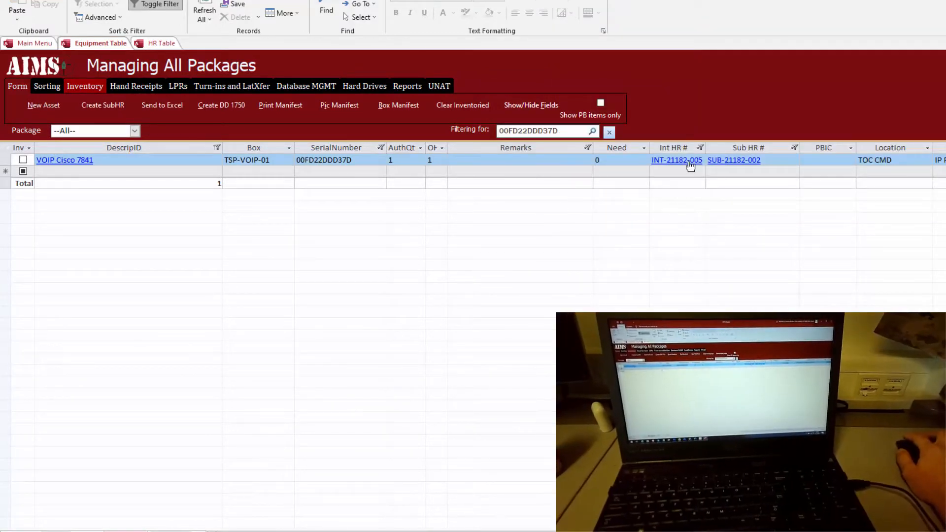
- Examine the phone's linked internal hand receipt INT-21182-005, close it, and open its linked sub hand receipt SUB-21182-002
click(690, 164)
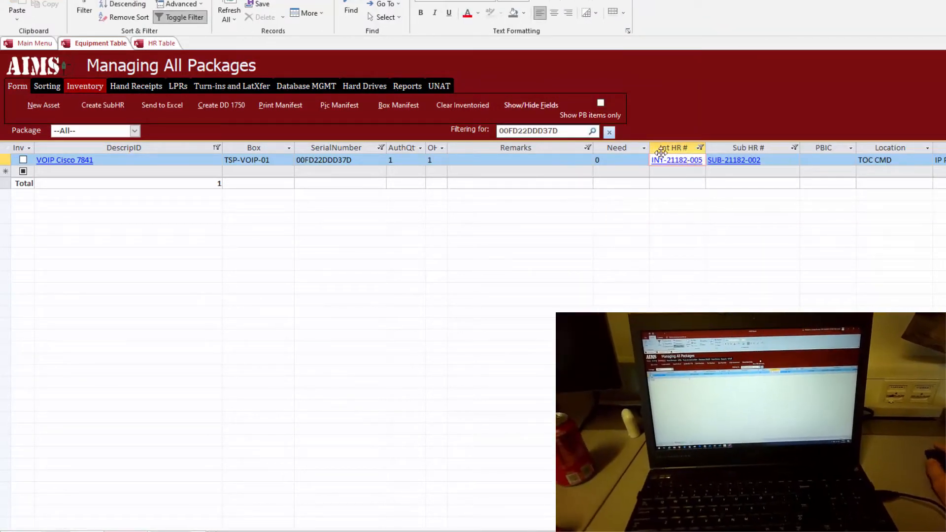
click(676, 161)
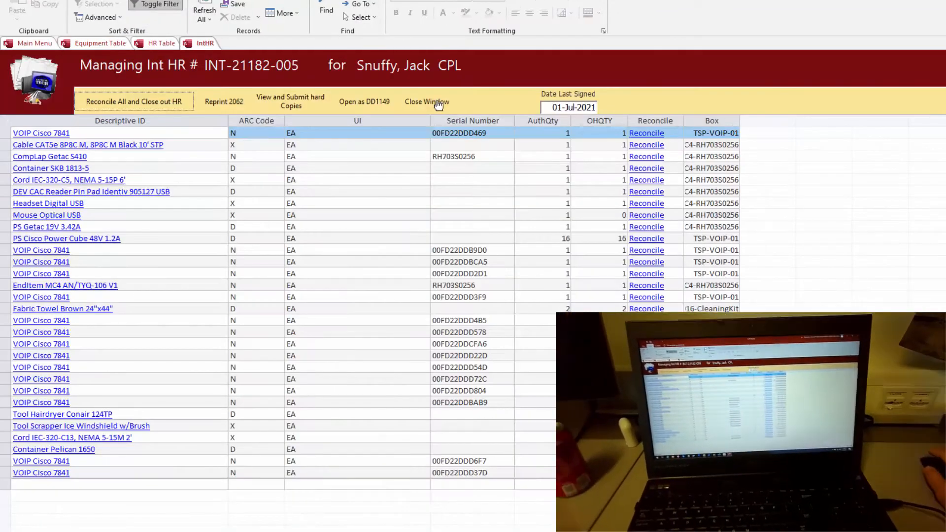
click(439, 107)
click(734, 162)
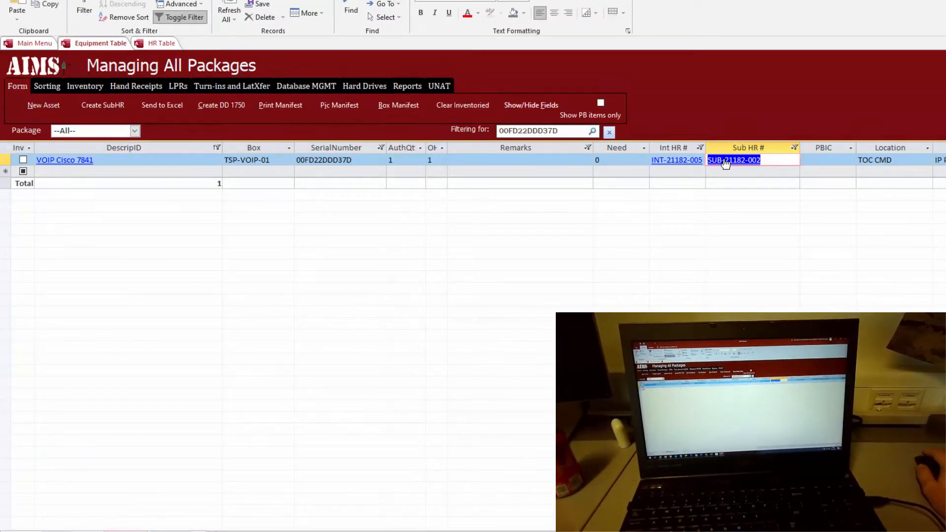
click(726, 163)
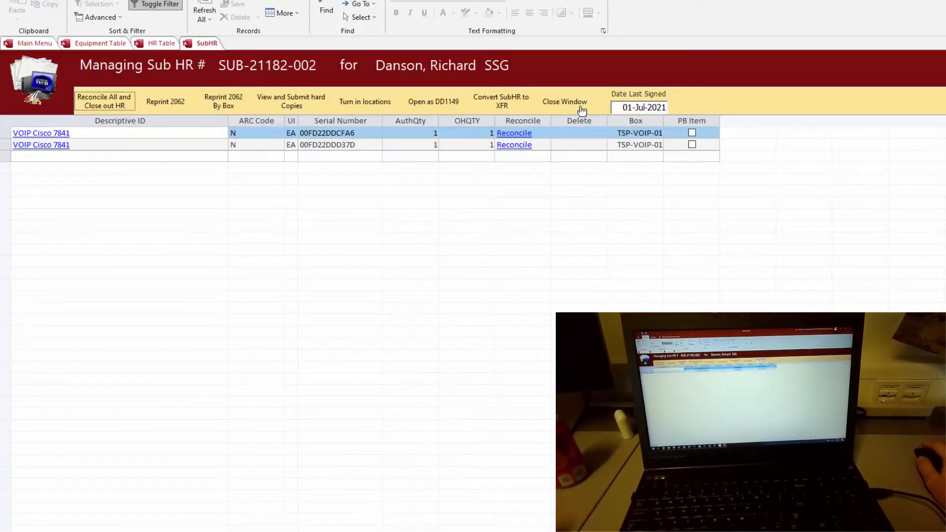
- Close and reopen sub hand receipt SUB-21182-002, and open the 2062 PDF attached to its hard copies
click(582, 110)
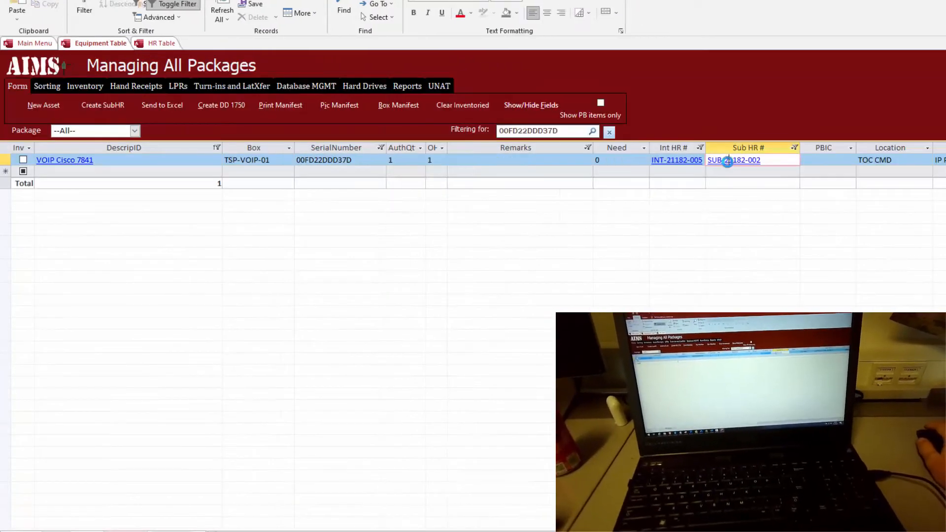
click(727, 162)
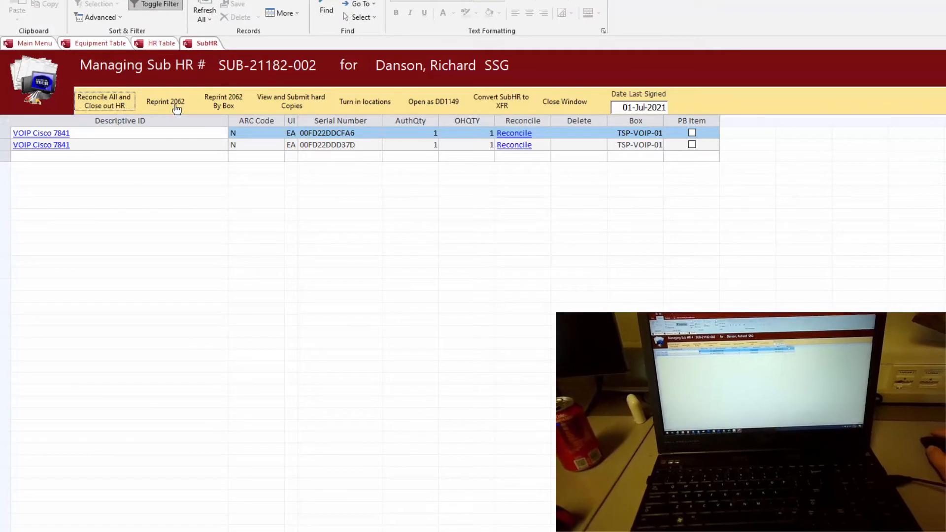
click(285, 106)
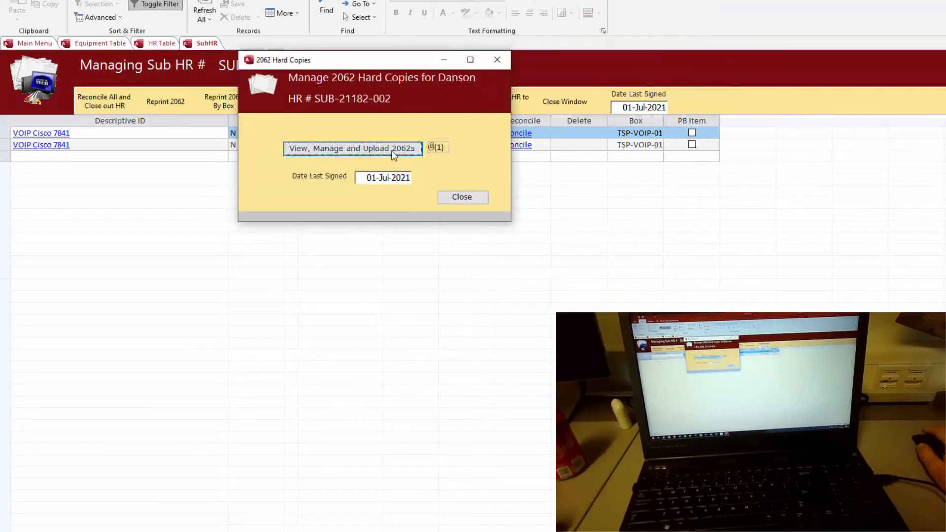
click(392, 150)
click(655, 248)
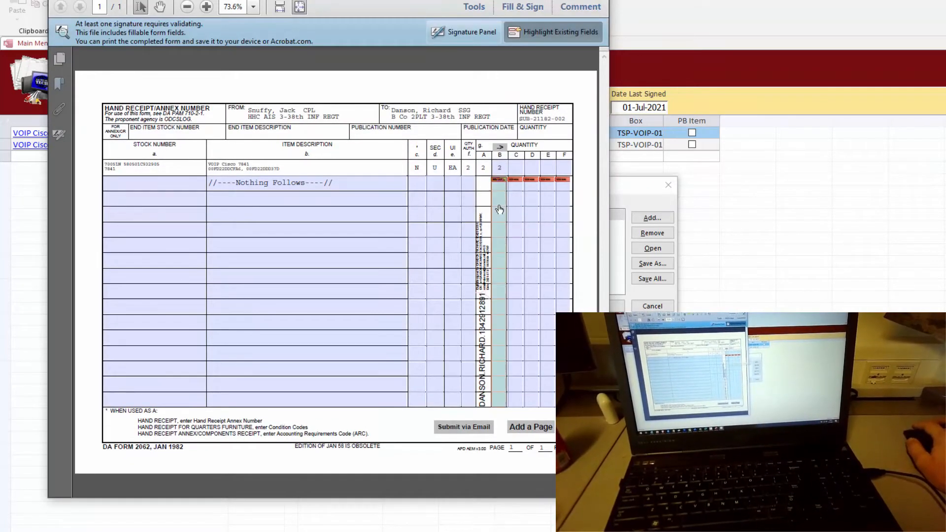
- Digitally sign quantity column B of the sub hand receipt's 2062 with the issuer's identity and signing password, overwriting the existing PDF
click(499, 209)
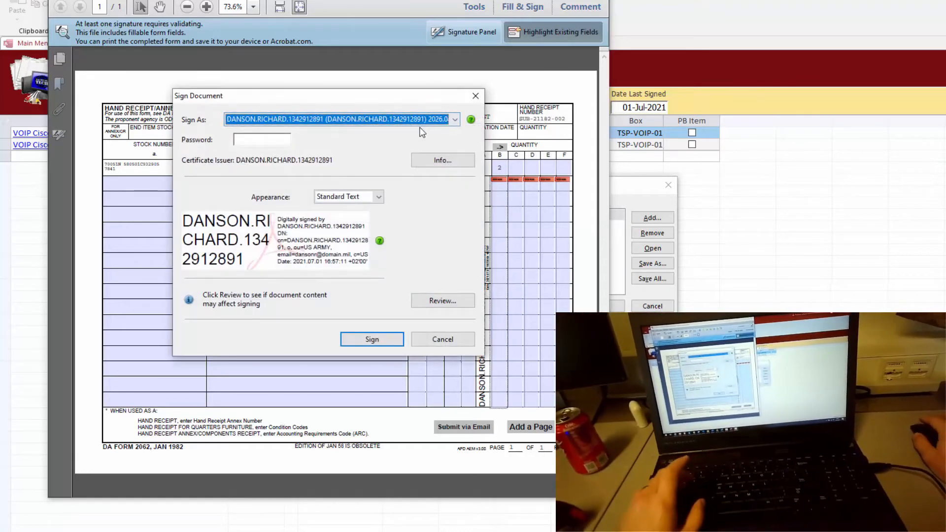
scroll(400, 117, down, 1)
key(Return)
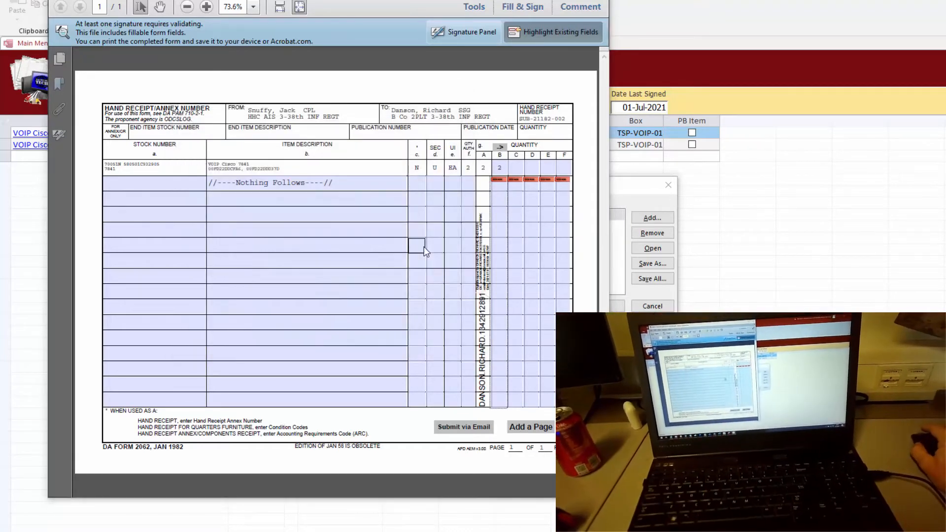
click(507, 273)
click(596, 298)
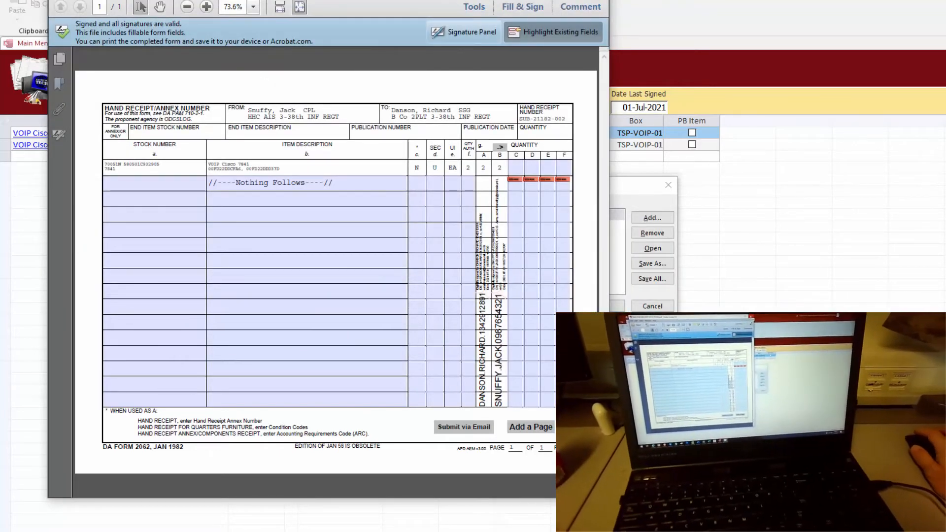
- Close the signed PDF, save the updated attachment to the sub hand receipt in the database, and close the hard copies form
click(598, 0)
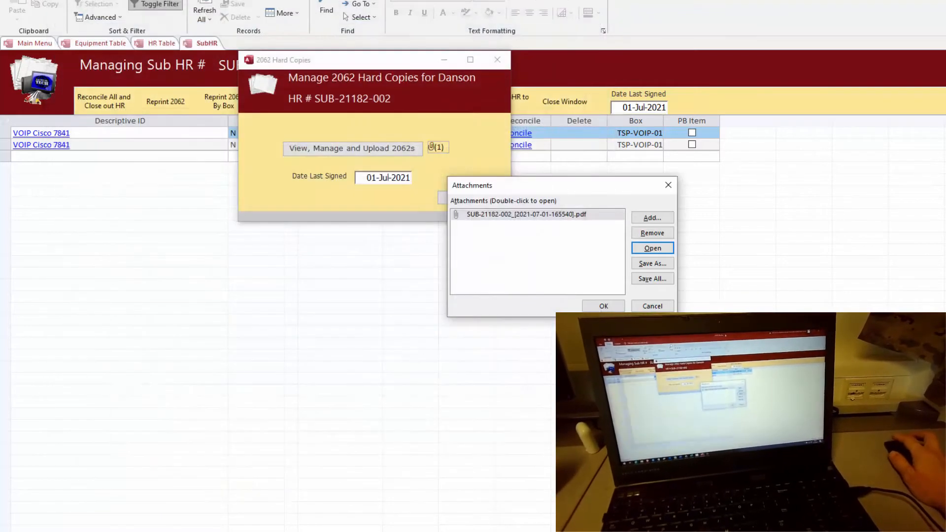
click(605, 306)
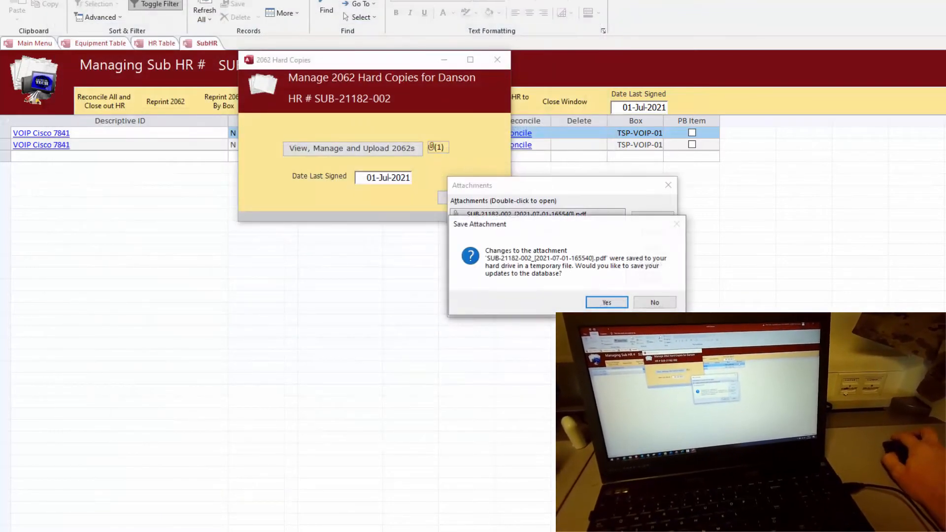
click(607, 303)
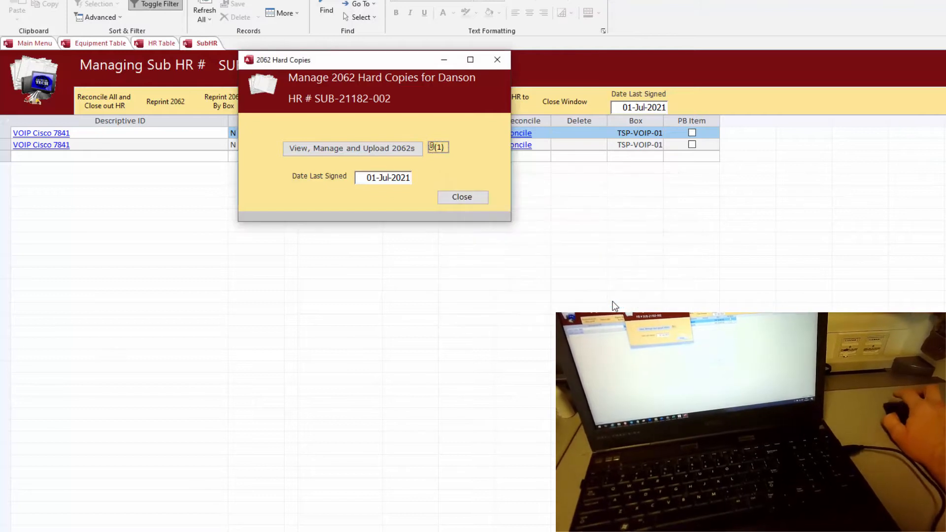
click(462, 198)
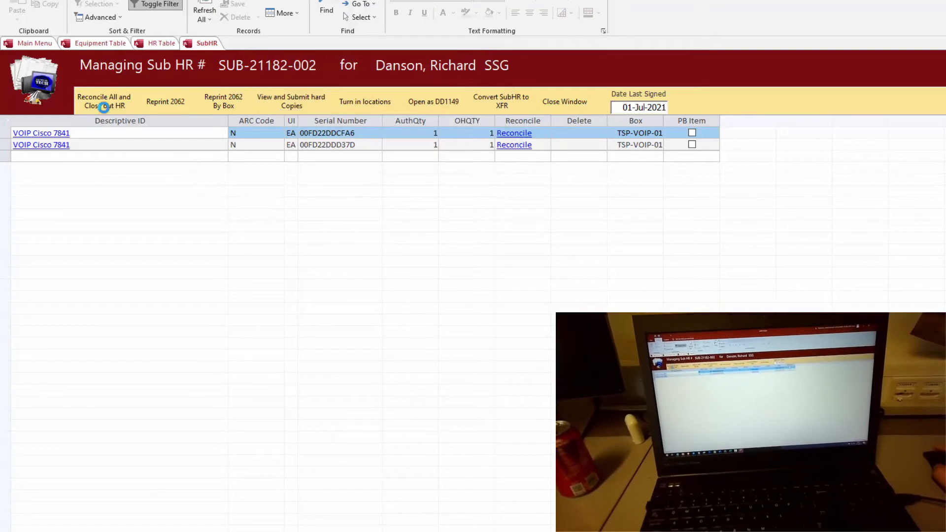
- Reconcile all items and close out SUB-21182-002, and close the report of return locations and boxes
click(104, 107)
click(609, 289)
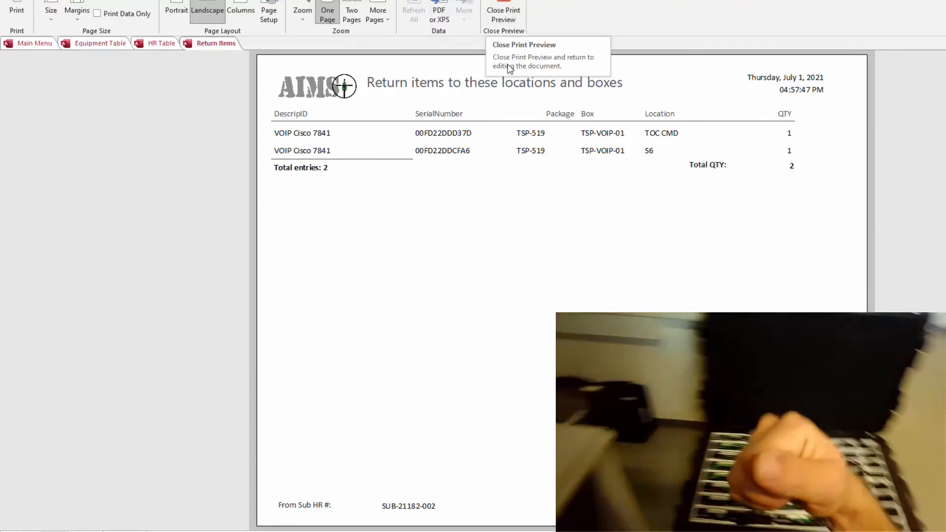
click(504, 15)
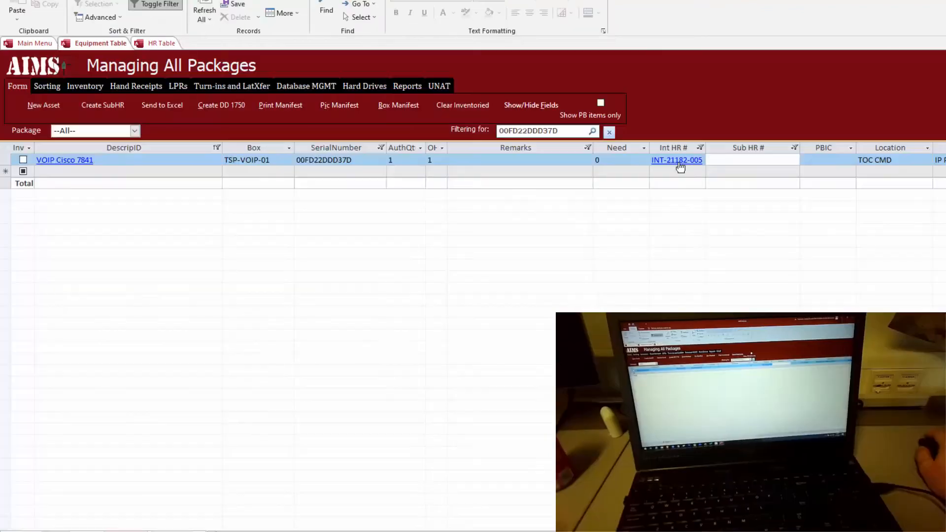
- Open the phone's linked internal hand receipt INT-21182-005 and the 2062 PDF attached to its hard copies
click(678, 162)
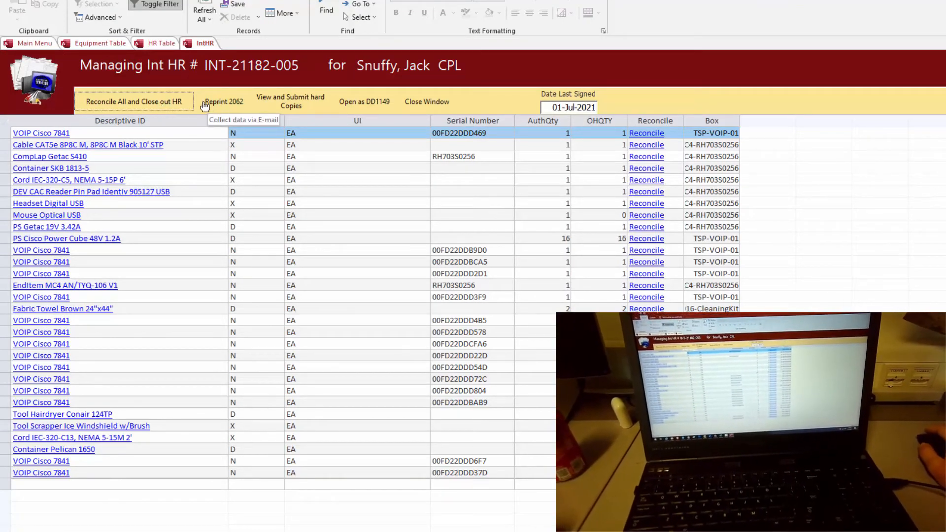
click(290, 102)
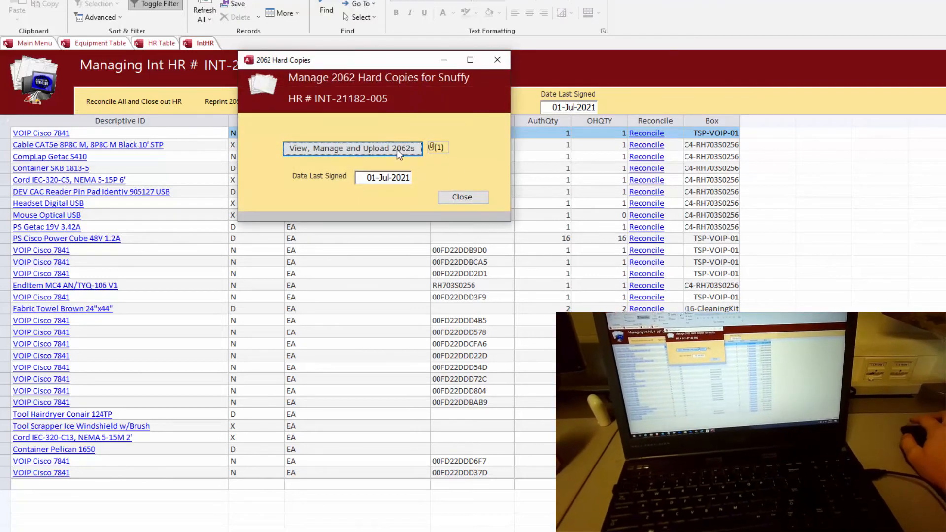
click(398, 149)
click(654, 251)
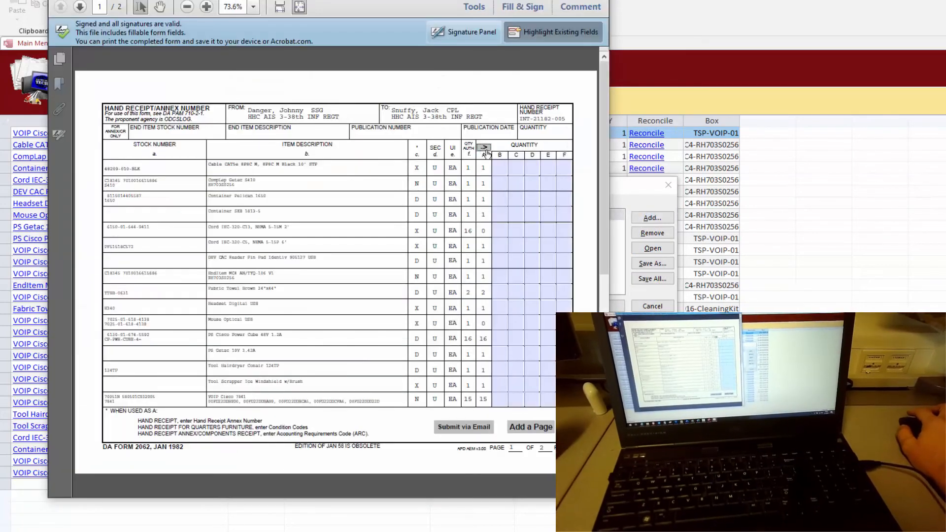
- Copy the internal receipt's quantities into column B and digitally sign that column on page 2 with the issuer's signing password, replacing the existing PDF
click(485, 149)
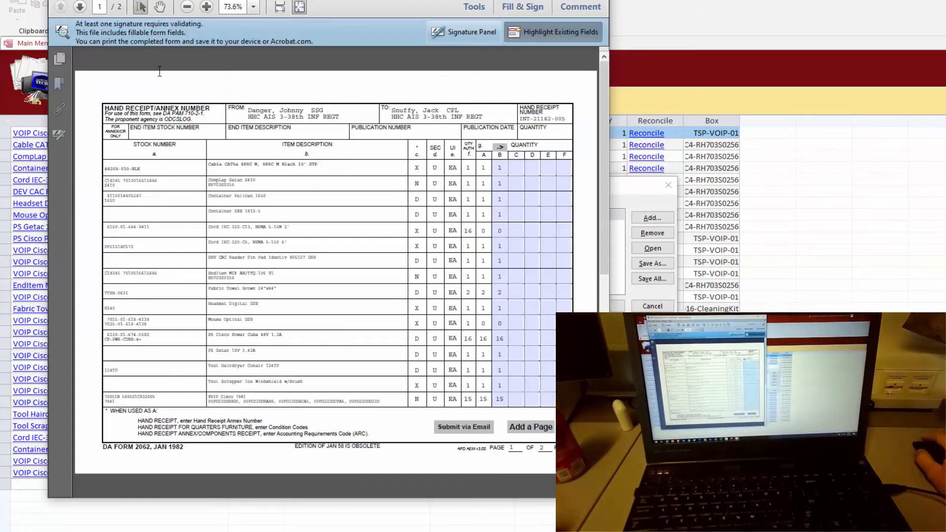
scroll(493, 236, down, 2)
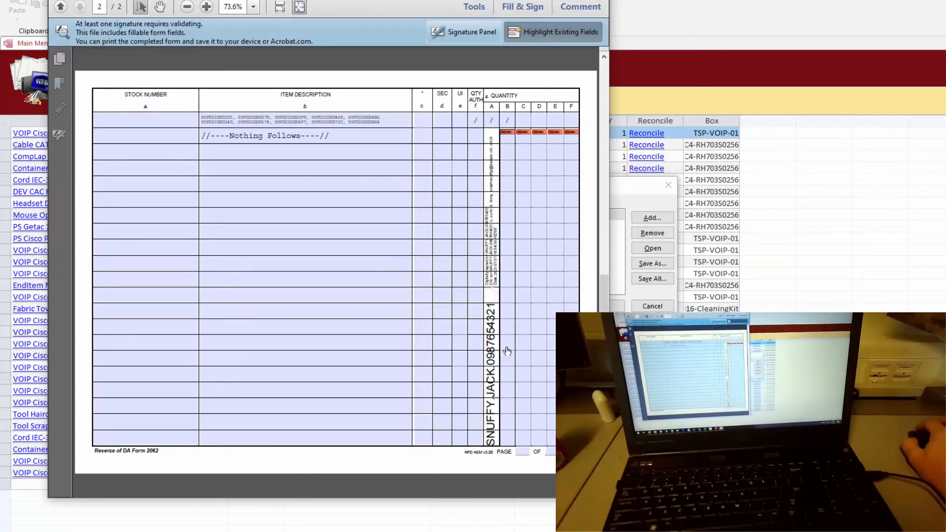
click(509, 221)
key(d)
click(257, 140)
text(**)
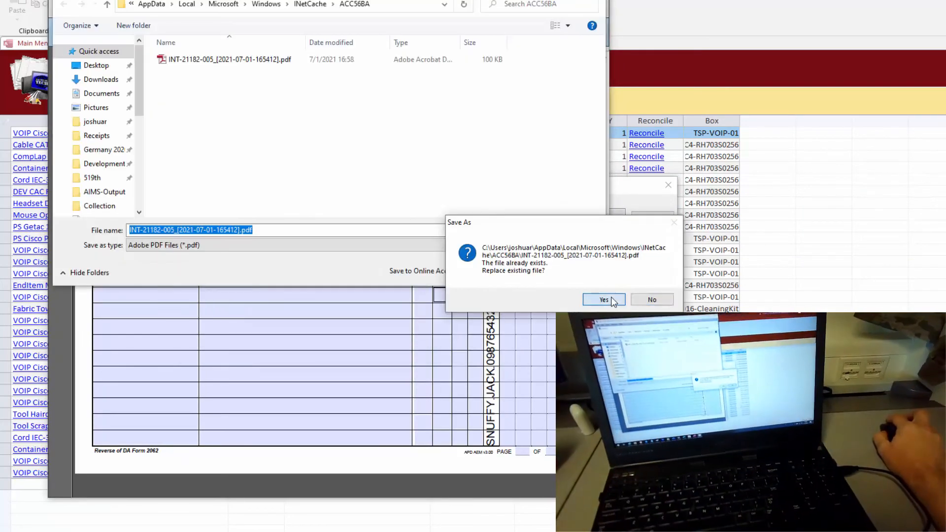
click(611, 299)
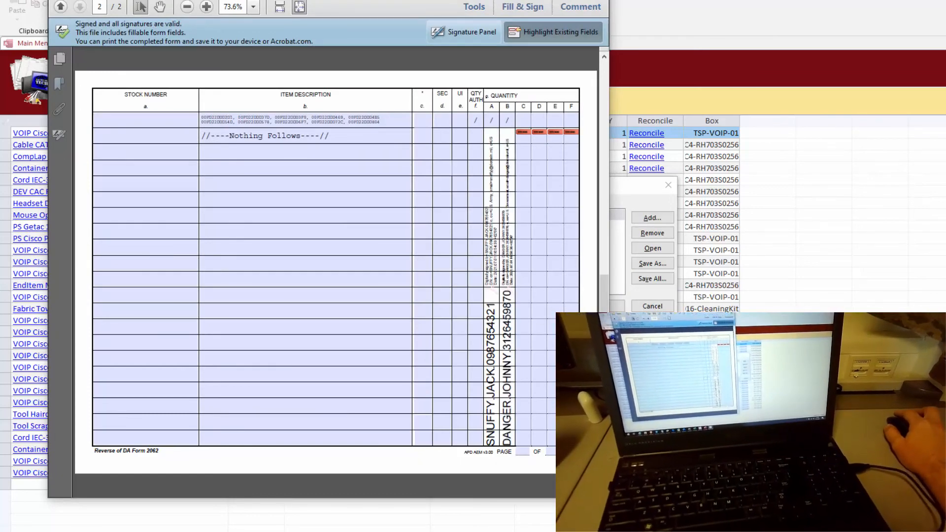
- Close the internal receipt's signed PDF, save the attachment changes to the database, and close the hard copies form
click(596, 1)
click(604, 306)
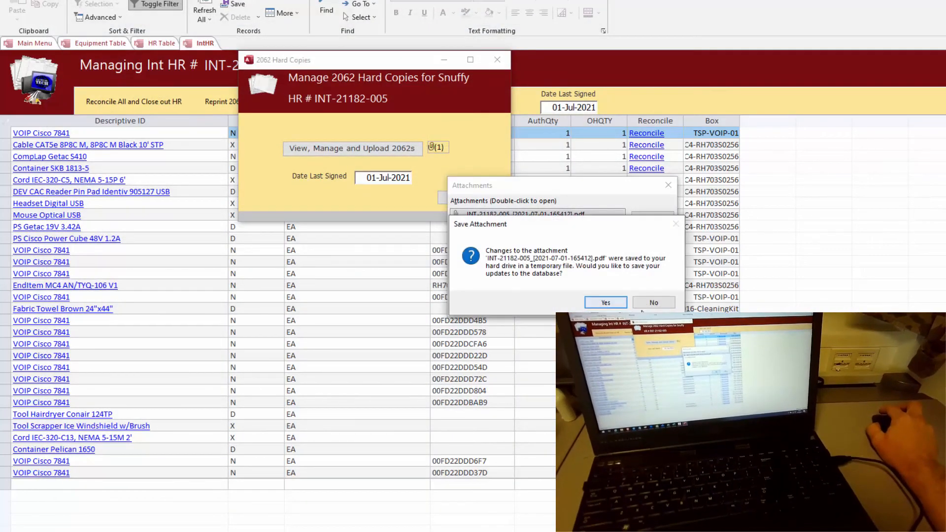
click(608, 301)
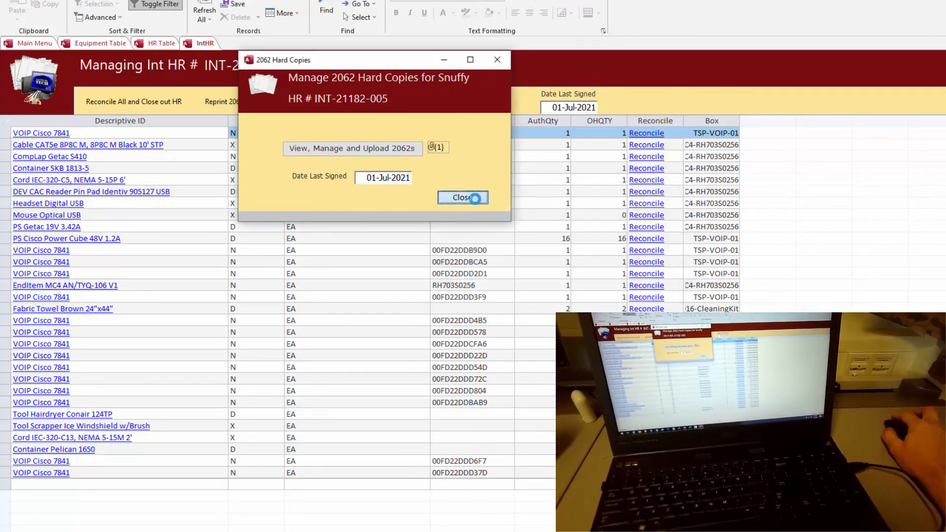
click(474, 197)
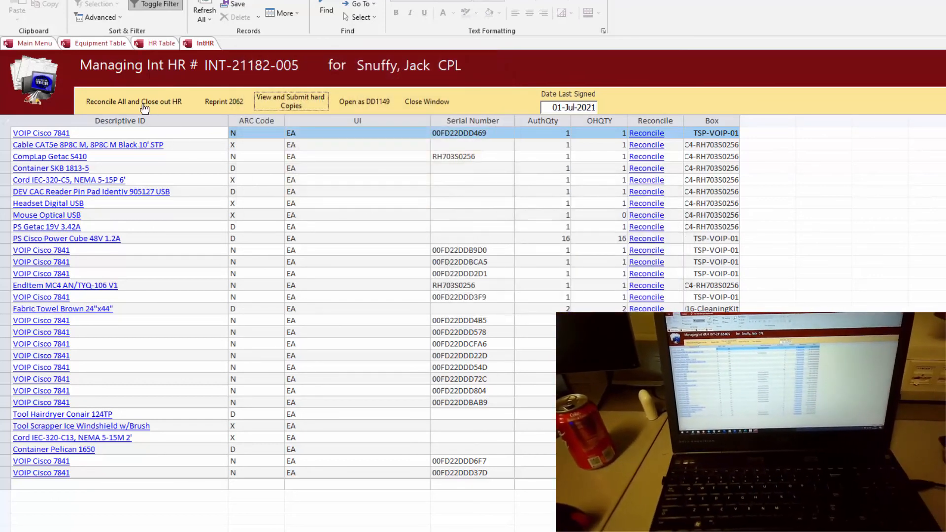
- Reconcile all items and close out internal hand receipt INT-21182-005
click(144, 105)
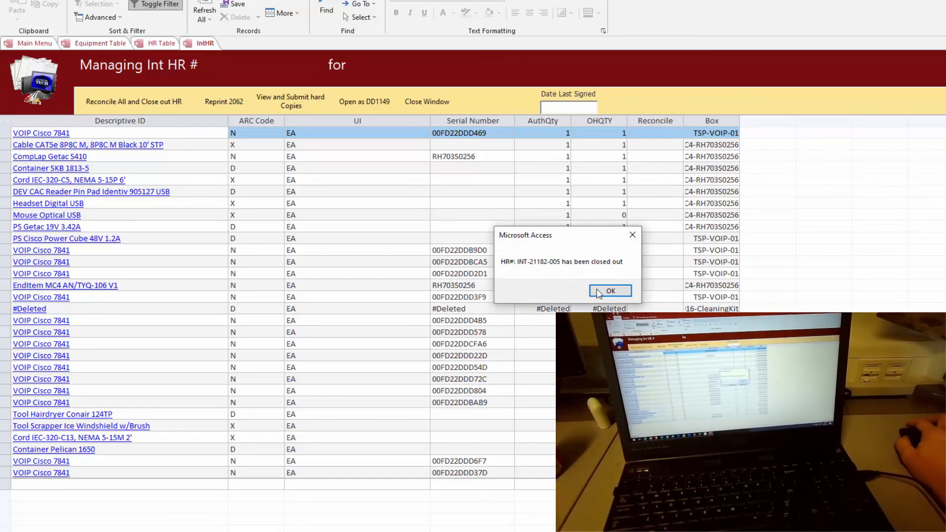